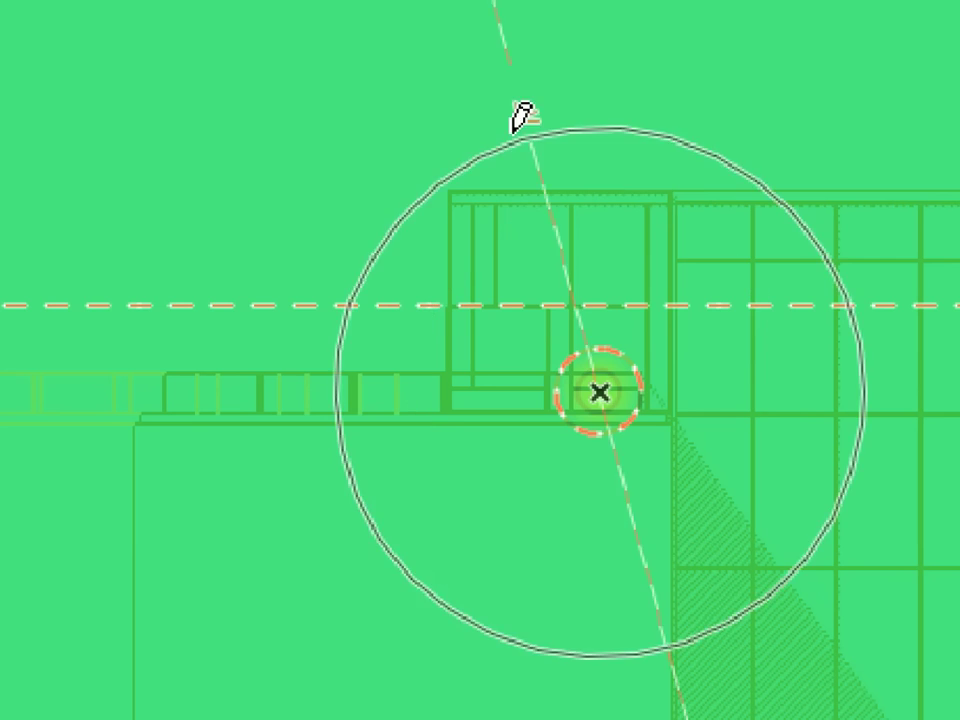
Step: Define a radial gradient on the selected fill by placing its centre near the rooftop structure's lower corner and setting its radius
{"action": "left_click", "coordinate": [421, 72]}
{"action": "left_click", "coordinate": [600, 393]}
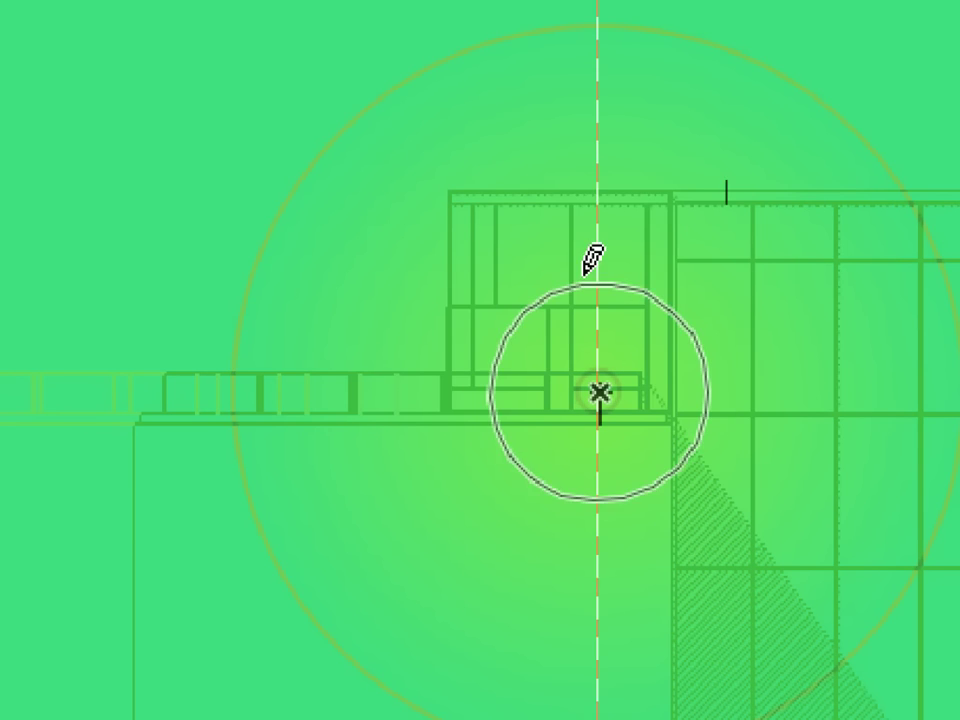
{"action": "left_click", "coordinate": [575, 139]}
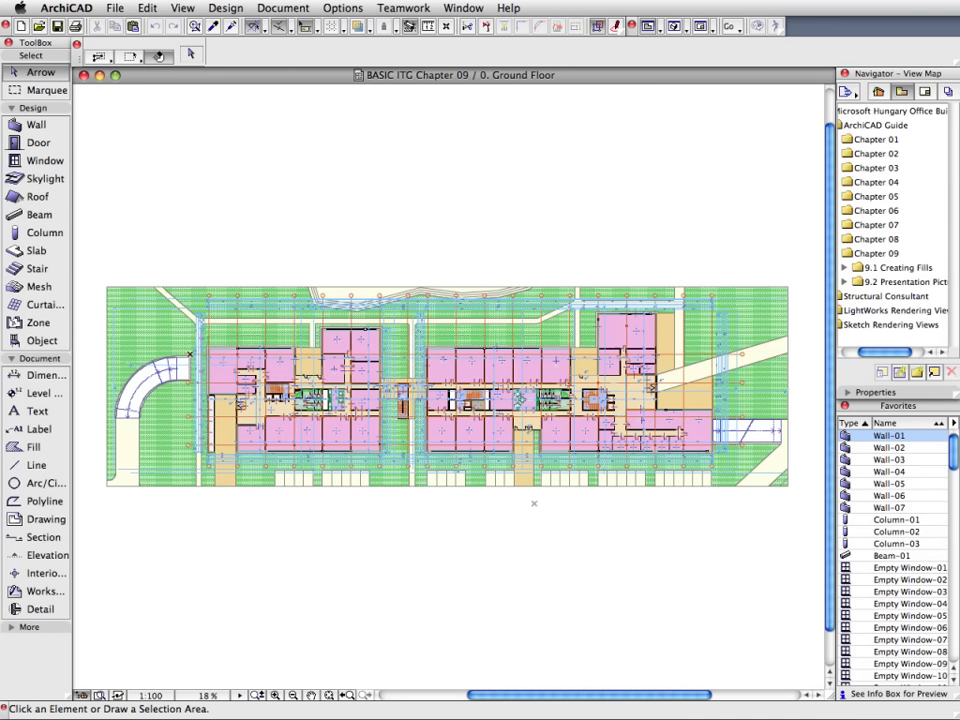
Step: Open the 9.1.1 E-07 Elevation view from the 9.1 Creating Fills folder and turn off the grid display
{"action": "left_click", "coordinate": [855, 268]}
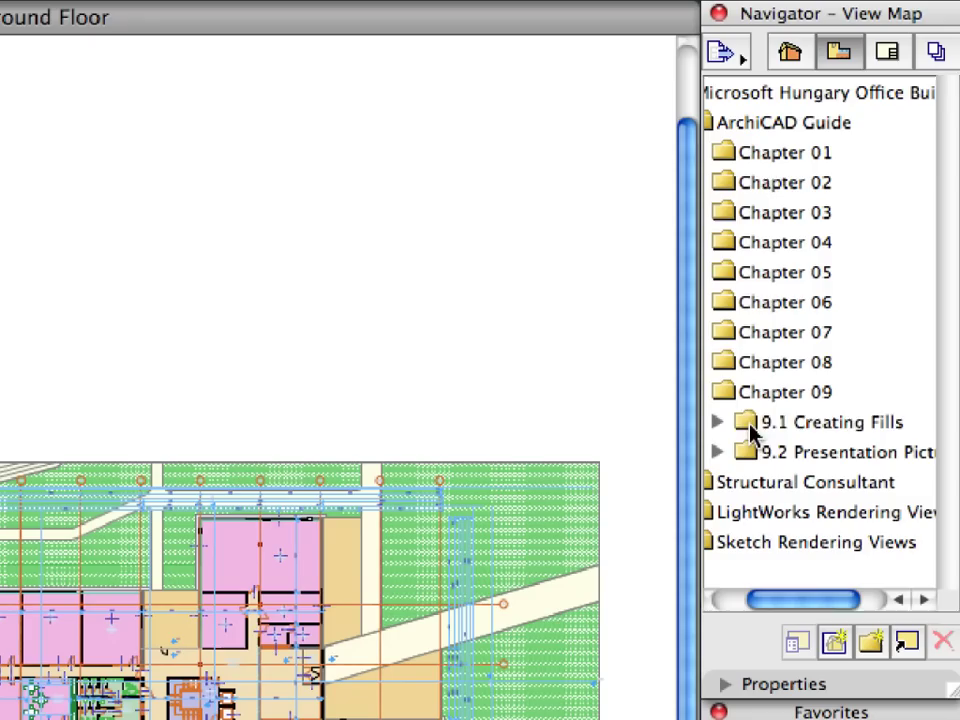
{"action": "left_click", "coordinate": [846, 269]}
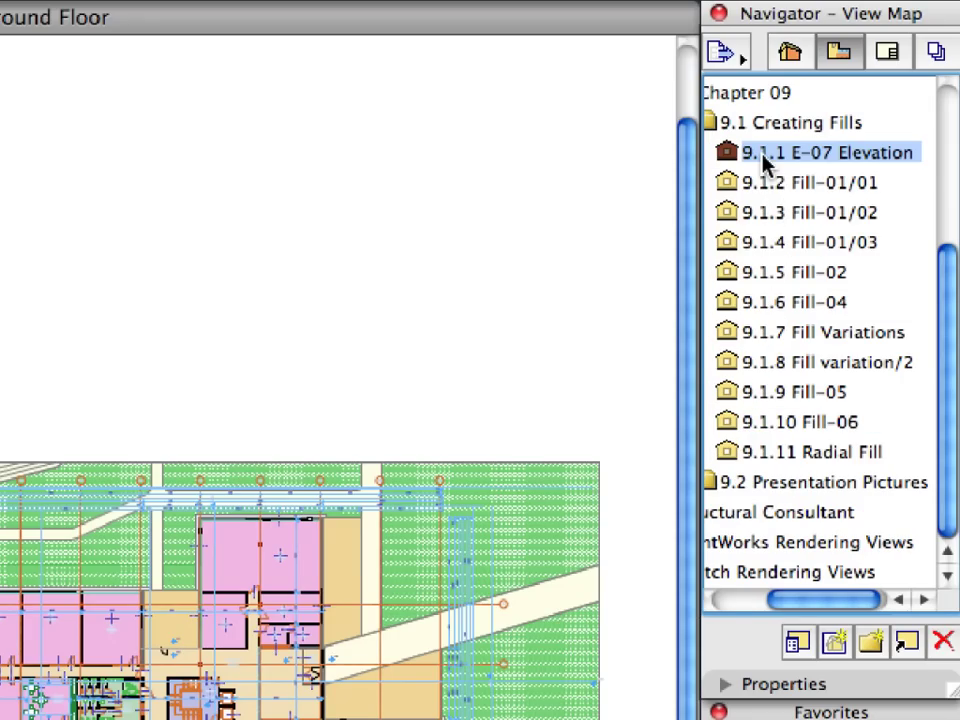
{"action": "double_click", "coordinate": [765, 160]}
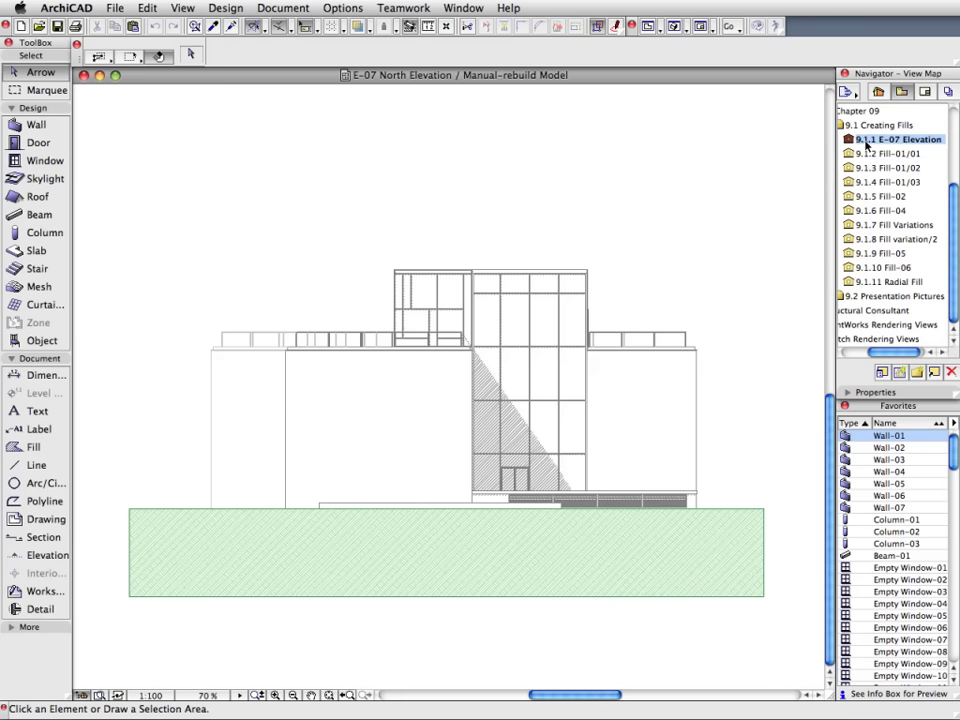
{"action": "left_click", "coordinate": [182, 7]}
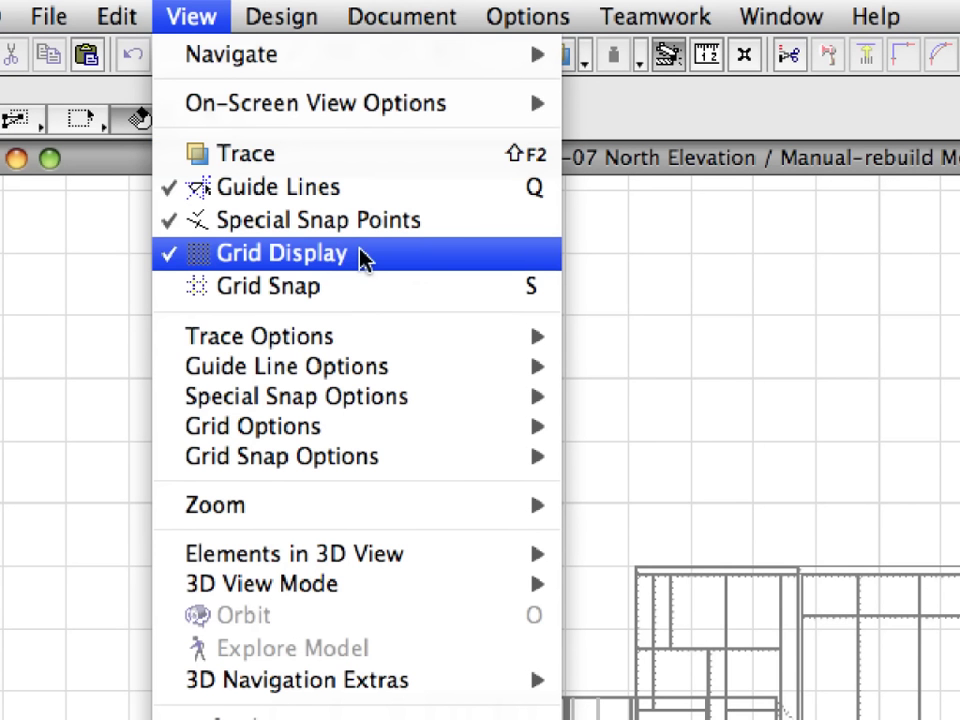
{"action": "left_click", "coordinate": [362, 258]}
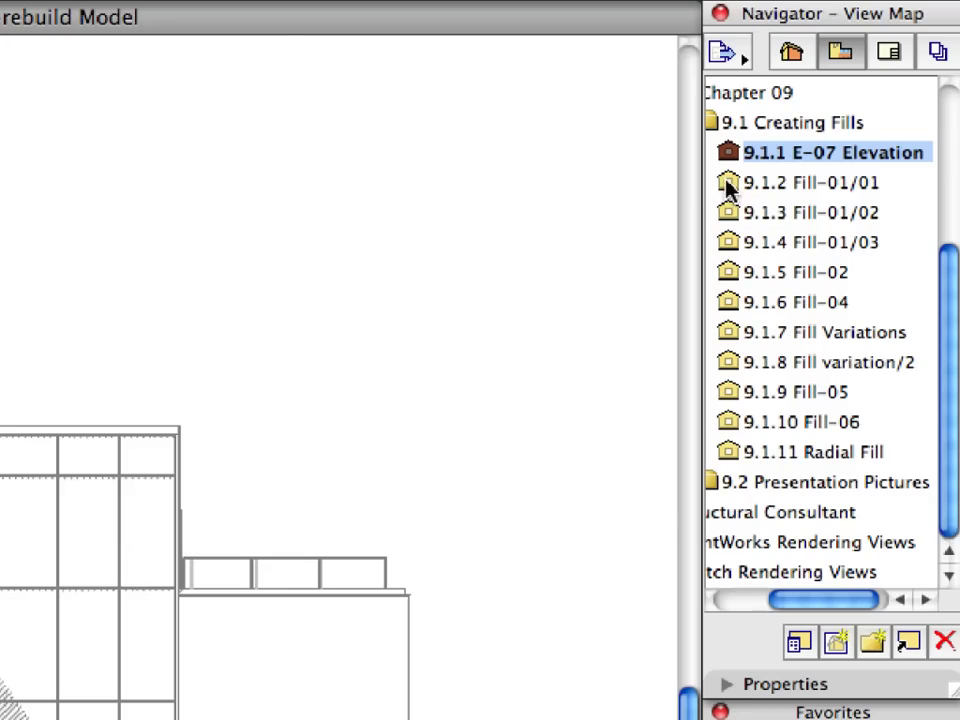
Step: Open the 9.1.2 Fill-01/01 view and activate the Fill tool with the Fill-01 favorite
{"action": "double_click", "coordinate": [726, 183]}
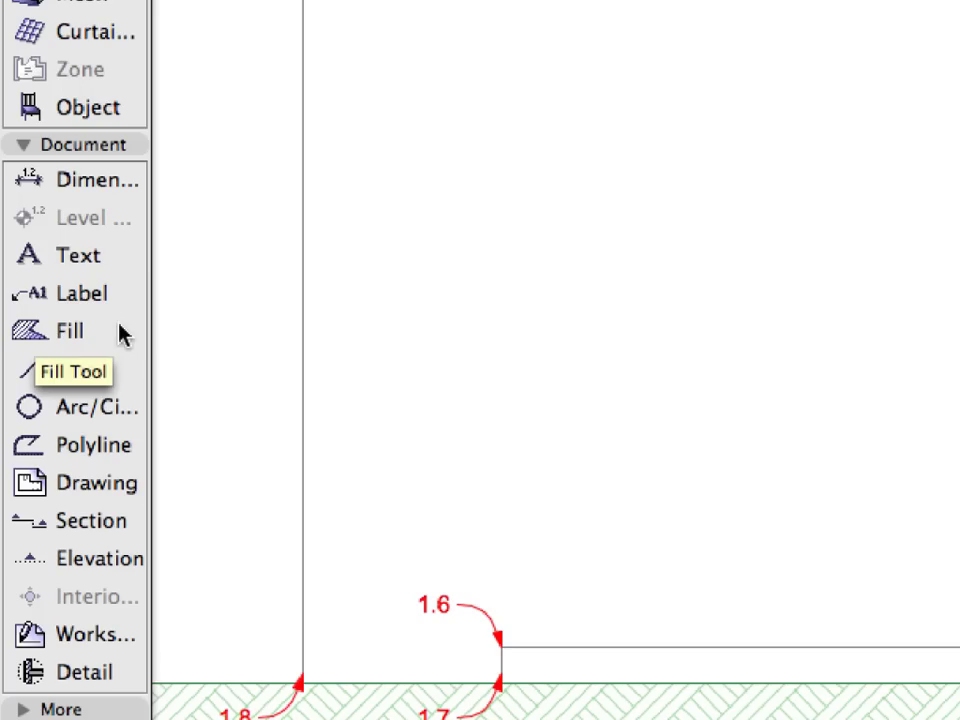
{"action": "left_click", "coordinate": [120, 334]}
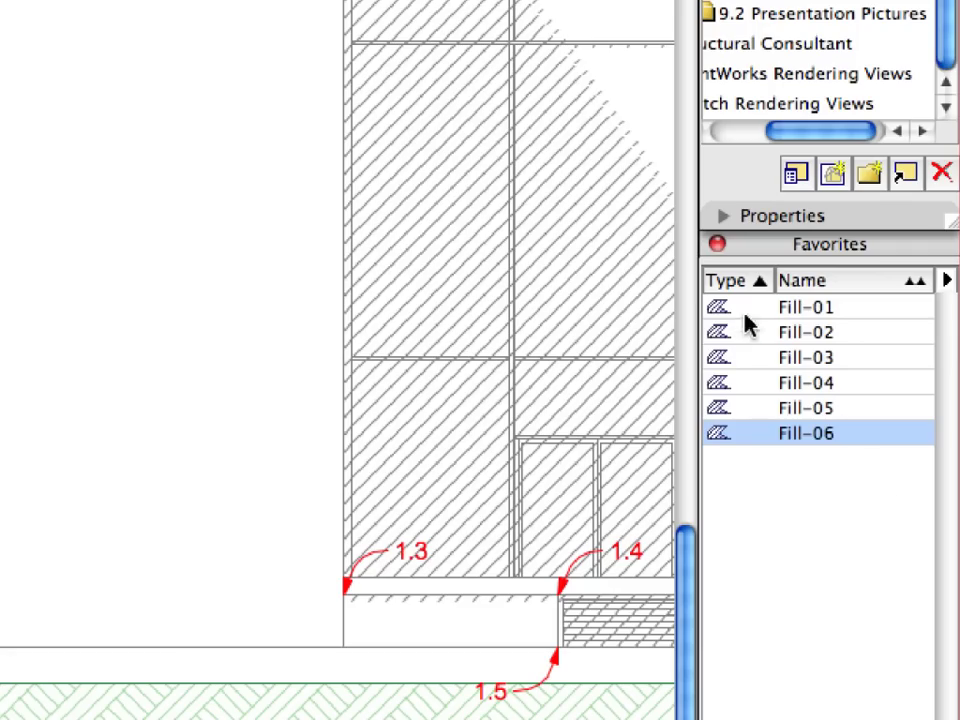
{"action": "left_click", "coordinate": [731, 318]}
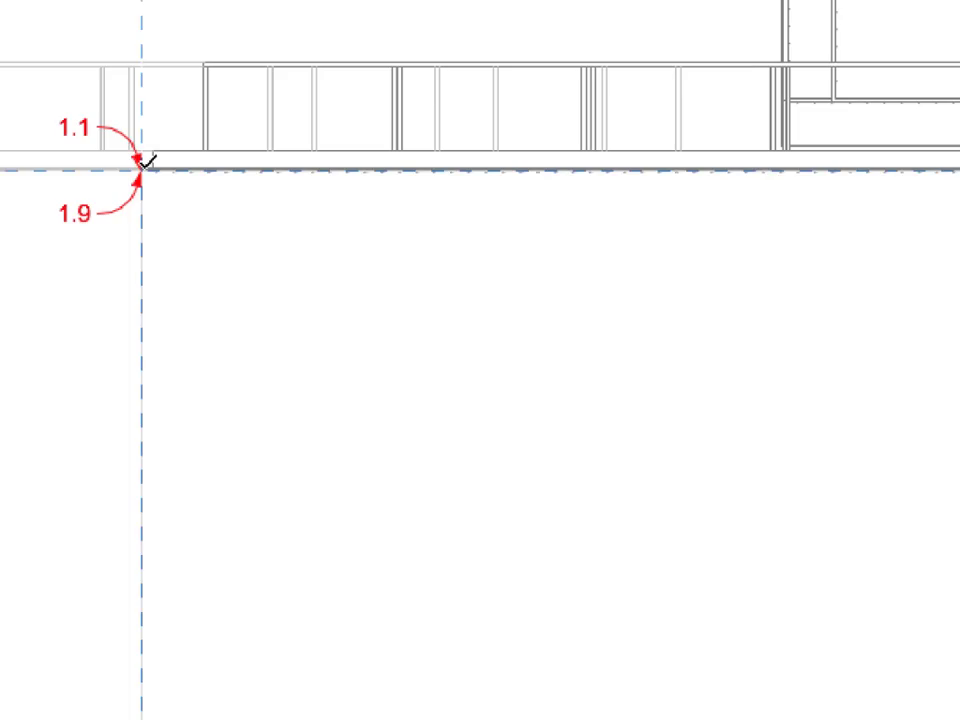
Step: Draw the stone fill polygon over the wall west of the glass tower, following nodes 1.1 through 1.9
{"action": "left_click", "coordinate": [144, 165]}
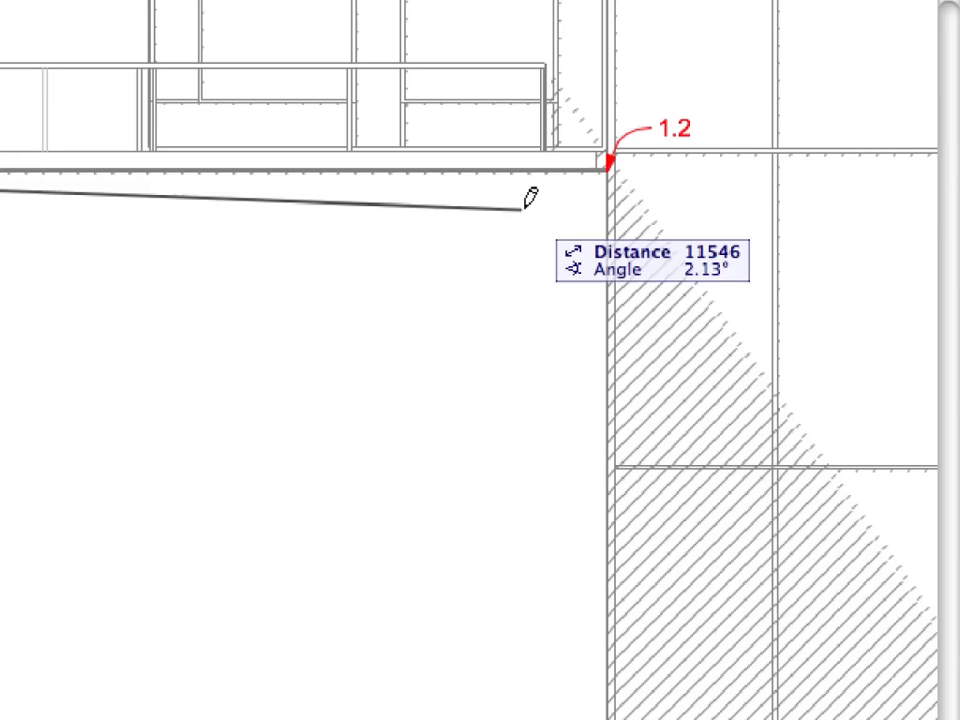
{"action": "left_click", "coordinate": [612, 158]}
{"action": "scroll", "coordinate": [577, 486], "scroll_direction": "down", "scroll_amount": 10}
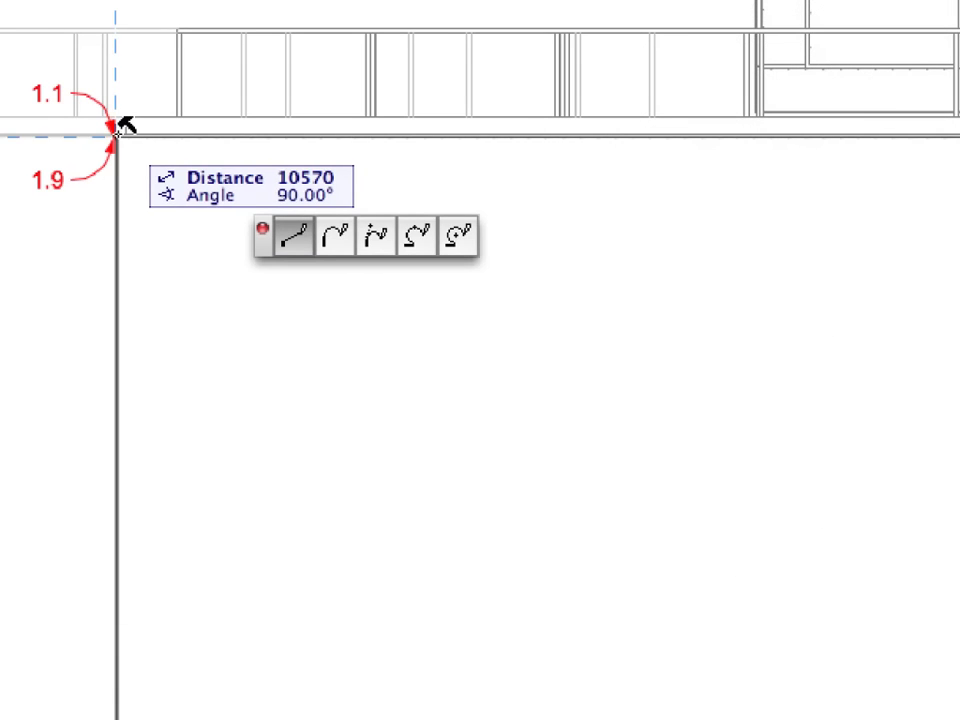
{"action": "left_click", "coordinate": [116, 128]}
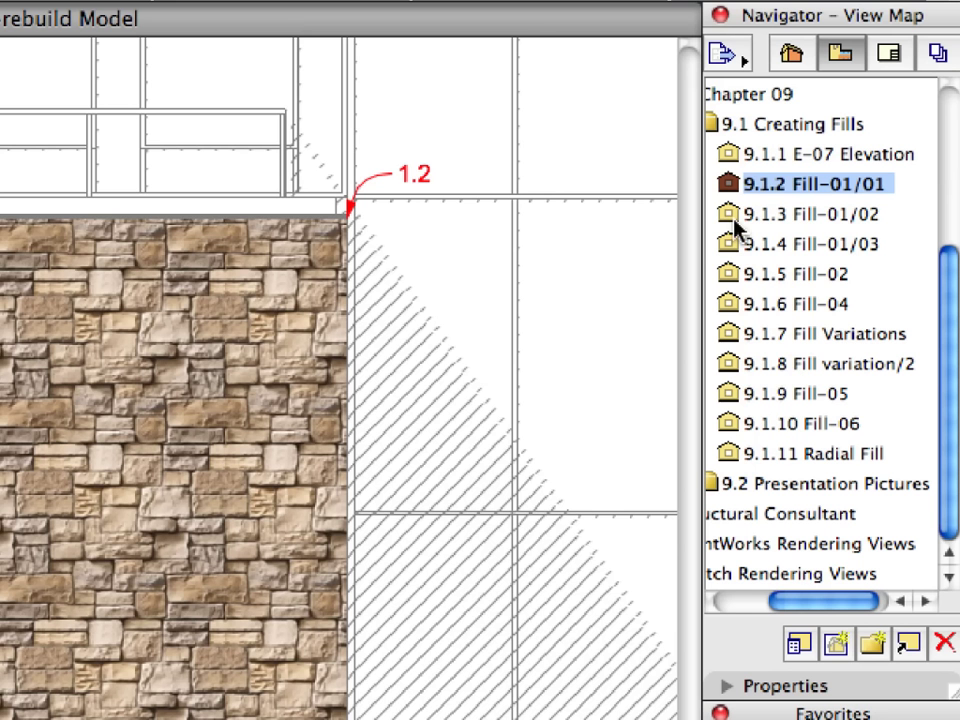
Step: Open the 9.1.3 Fill-01/02 view and draw the second stone fill polygon through nodes 1.1 to 1.5
{"action": "double_click", "coordinate": [728, 214]}
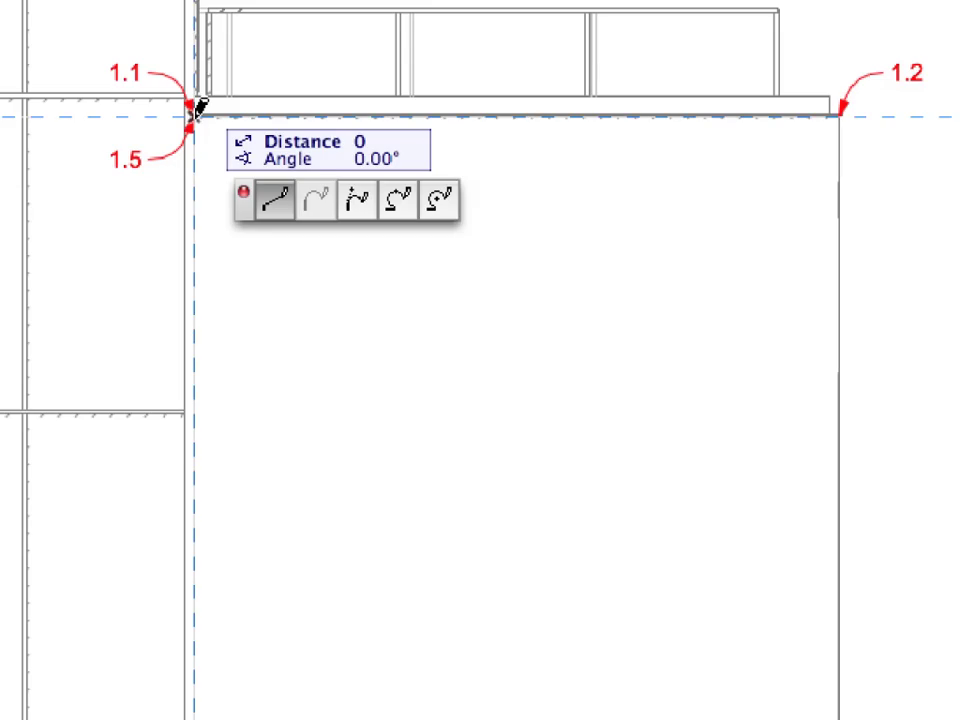
{"action": "left_click", "coordinate": [840, 116]}
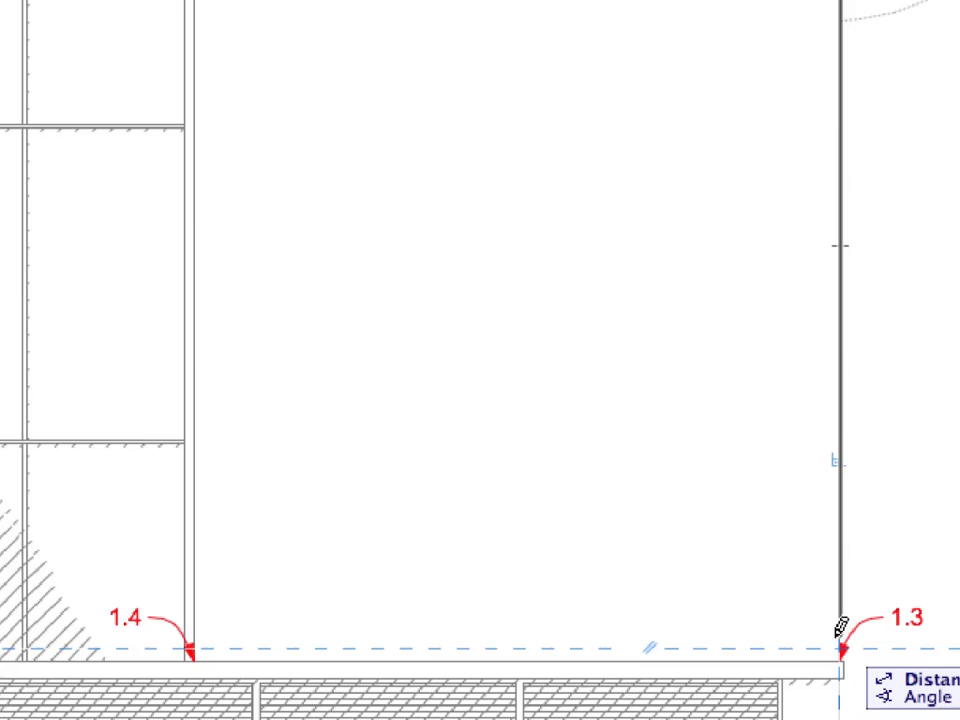
{"action": "left_click", "coordinate": [840, 658]}
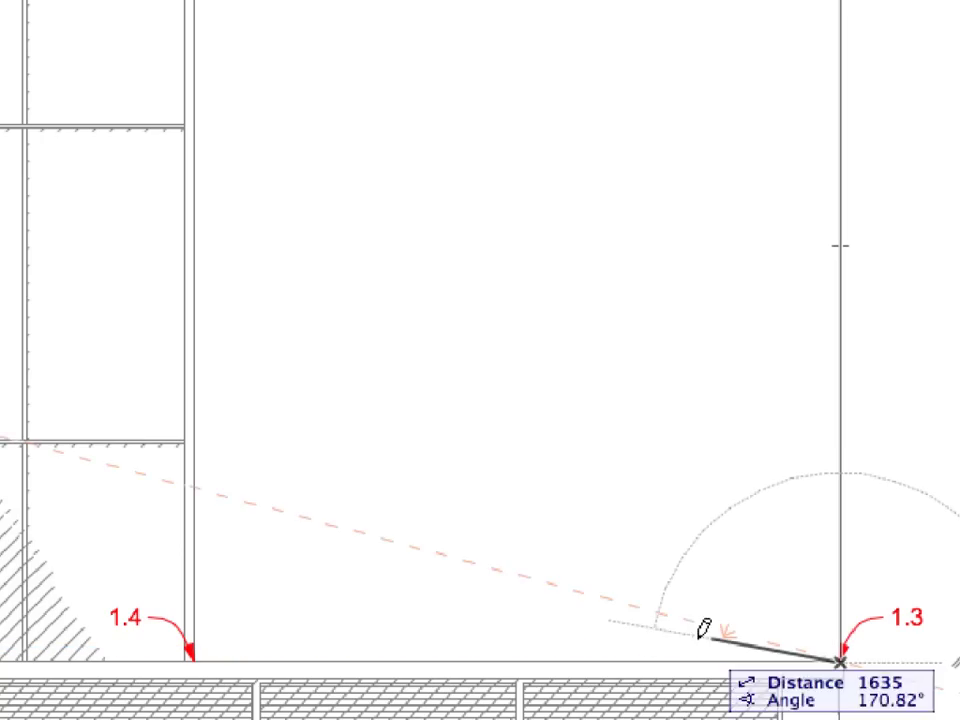
{"action": "left_click", "coordinate": [194, 659]}
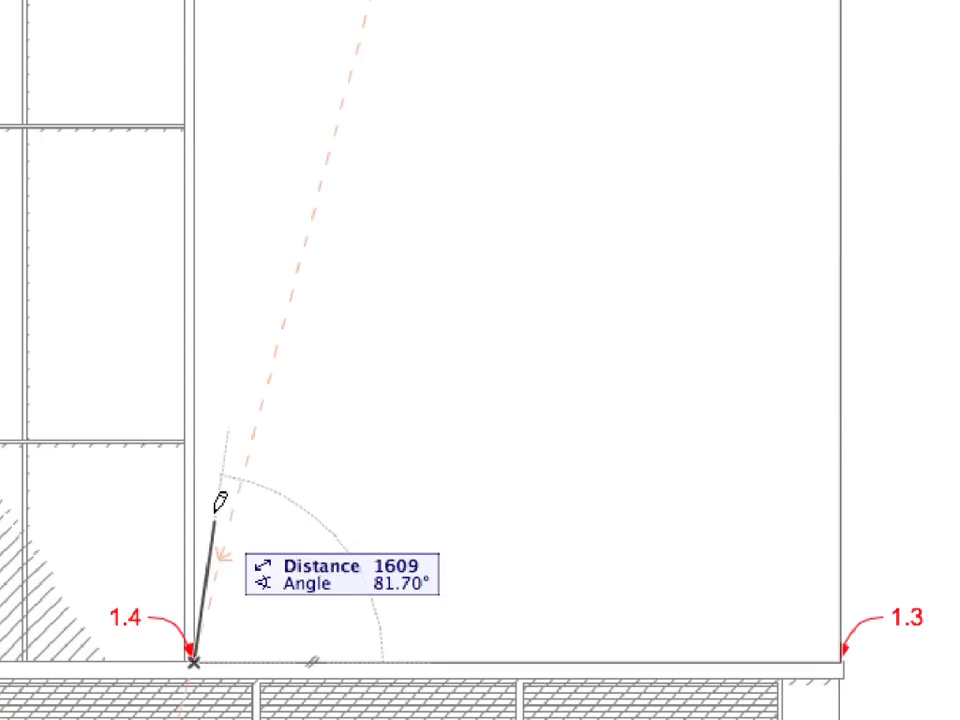
{"action": "scroll", "coordinate": [236, 285], "scroll_direction": "up", "scroll_amount": 5}
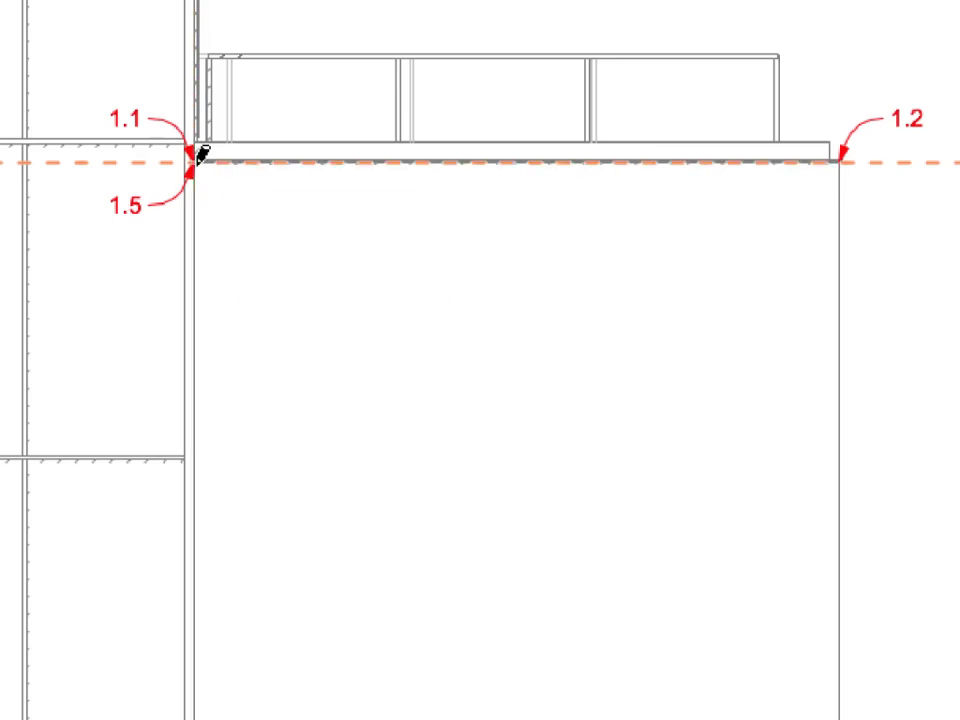
{"action": "left_click", "coordinate": [196, 160]}
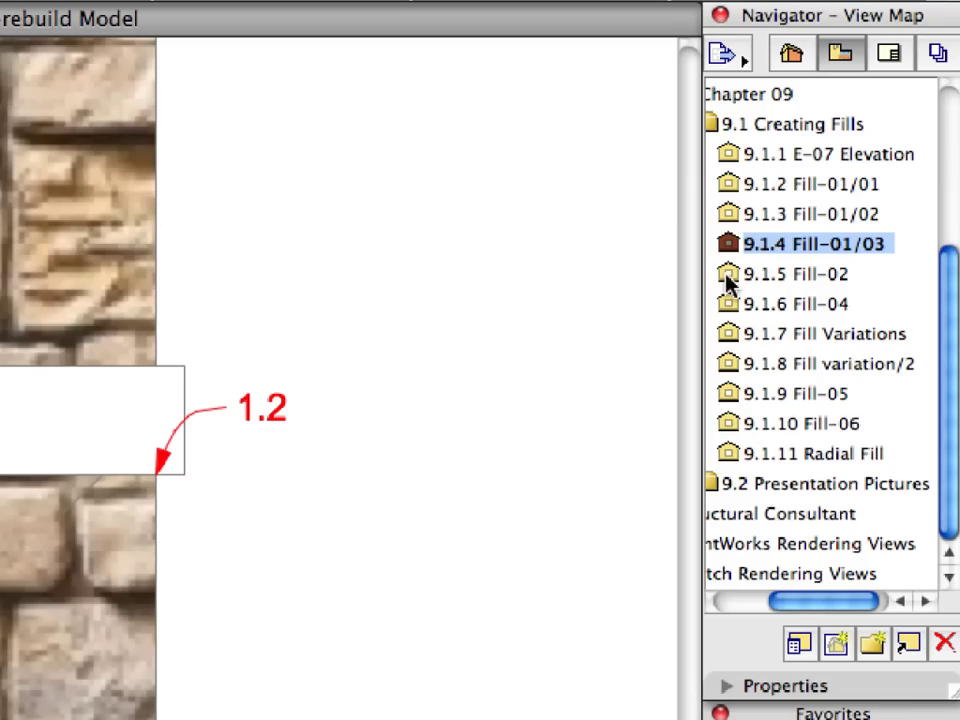
Step: Open the 9.1.5 Fill-02 view and apply the Fill-02 favorite to the Fill tool
{"action": "left_click", "coordinate": [849, 198]}
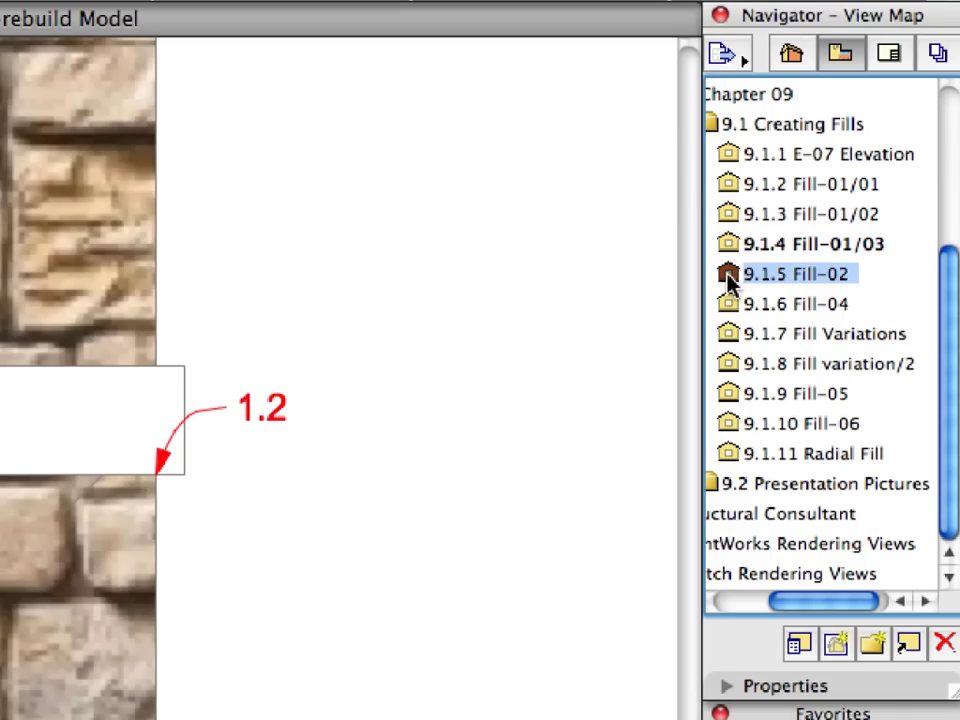
{"action": "double_click", "coordinate": [728, 276]}
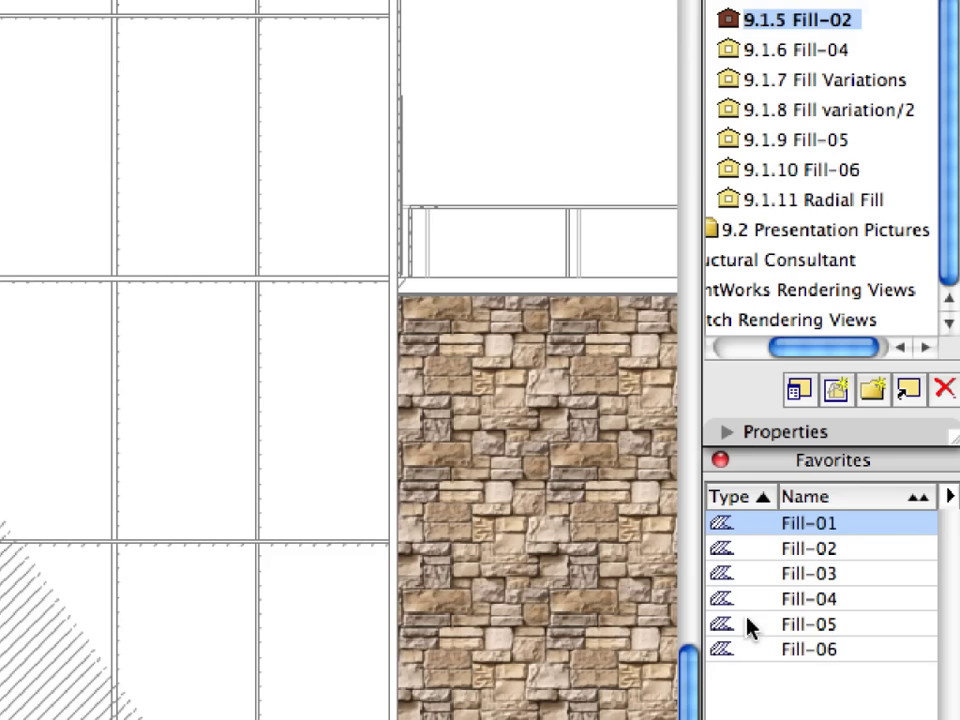
{"action": "left_click", "coordinate": [745, 553]}
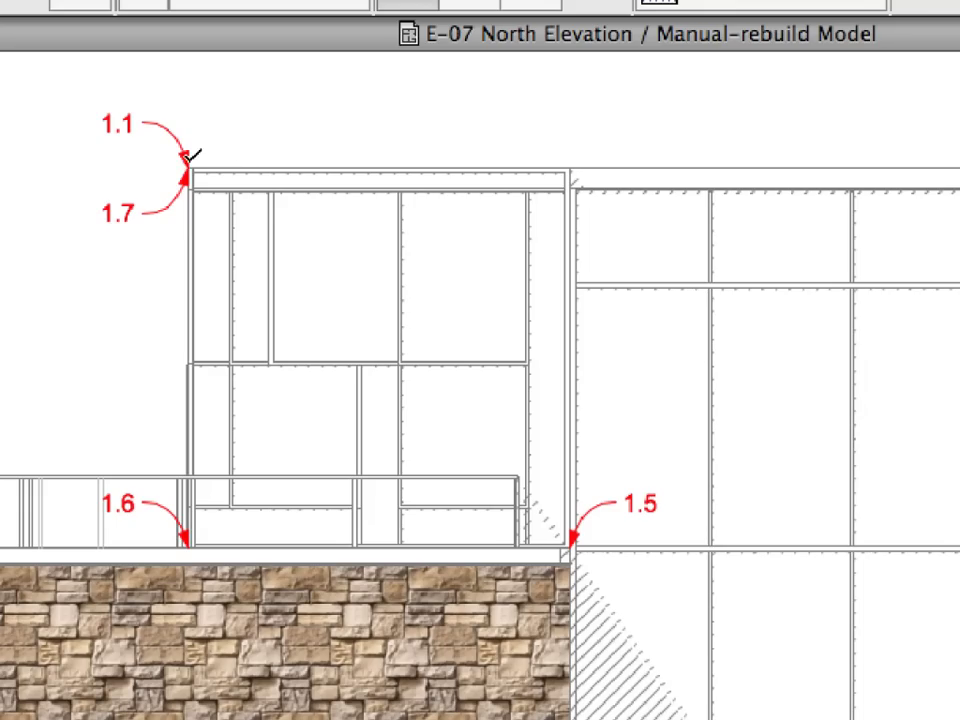
Step: Draw the Glass3-Image fill polygon over the glazed facade and rooftop structure, following nodes 1.1 through 1.7
{"action": "left_click", "coordinate": [188, 162]}
{"action": "left_click", "coordinate": [189, 169]}
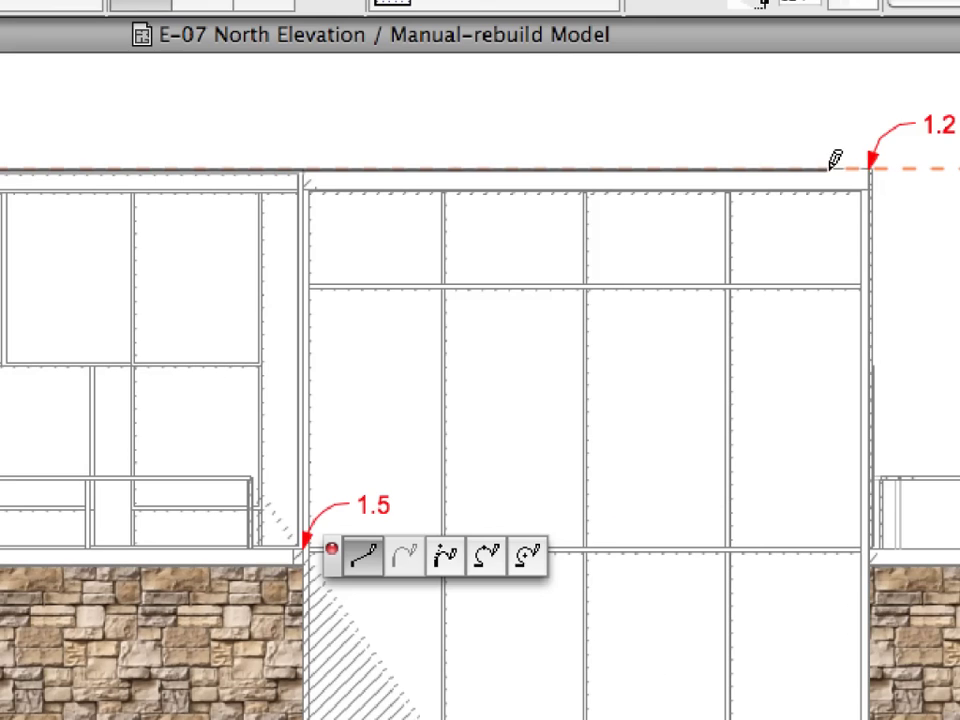
{"action": "left_click", "coordinate": [870, 166]}
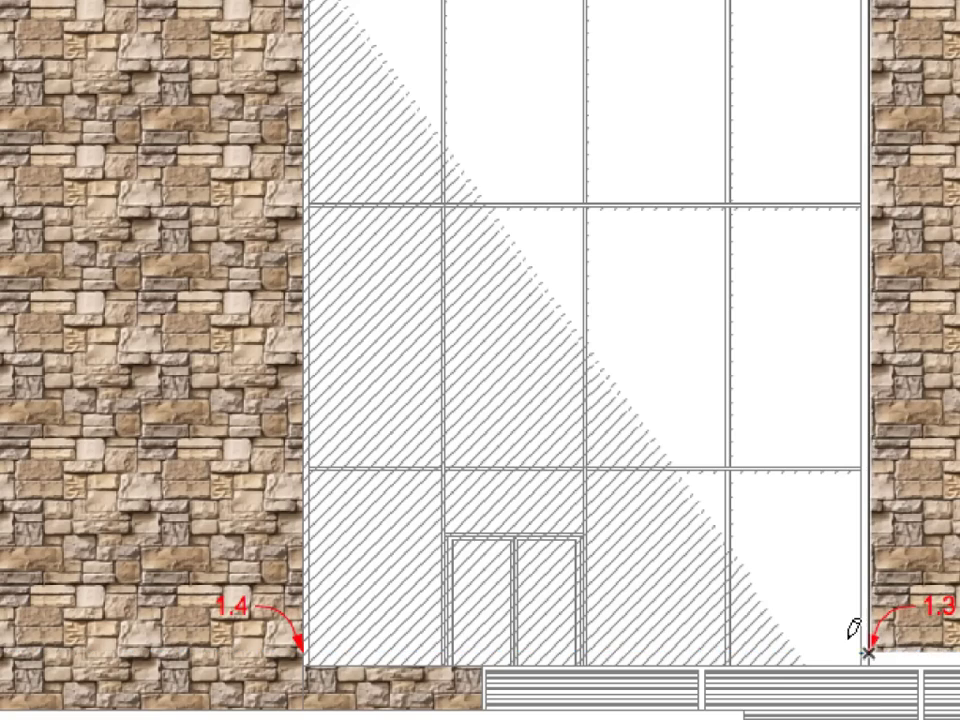
{"action": "left_click", "coordinate": [866, 652]}
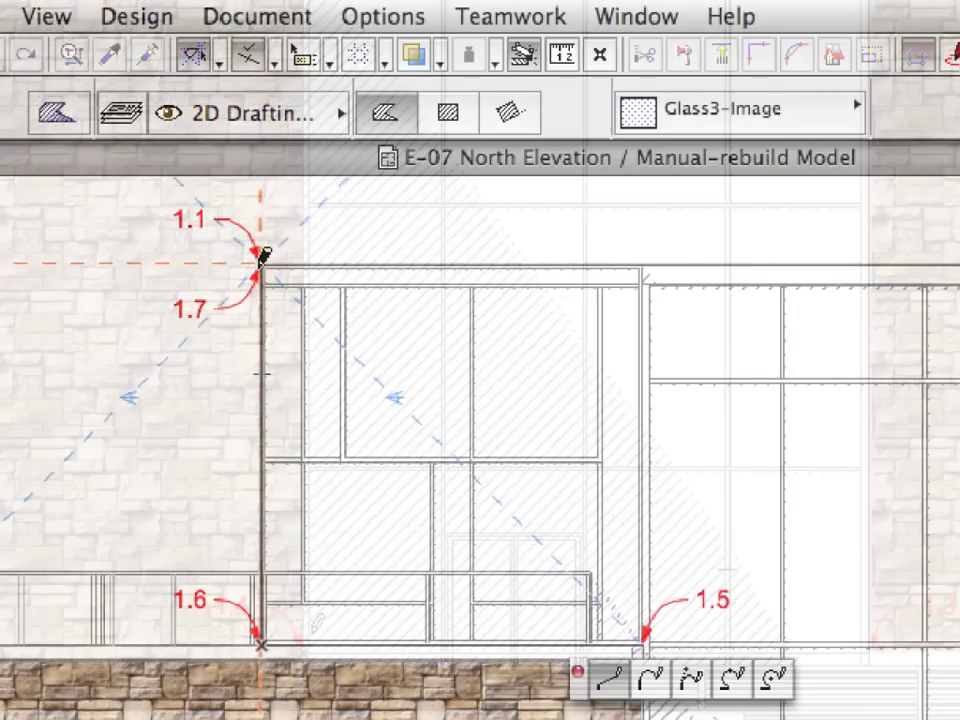
{"action": "left_click", "coordinate": [261, 259]}
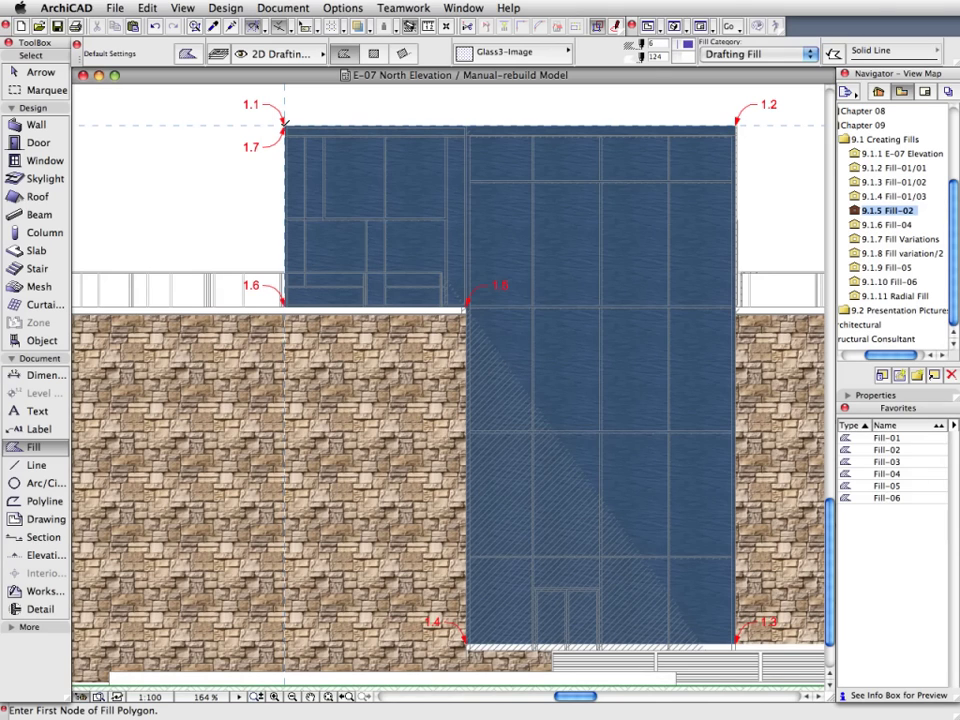
Step: Load the Fill-03 favorite and examine the appearance and translucency of its 50 % fill in the Fill Types settings
{"action": "left_click", "coordinate": [850, 464]}
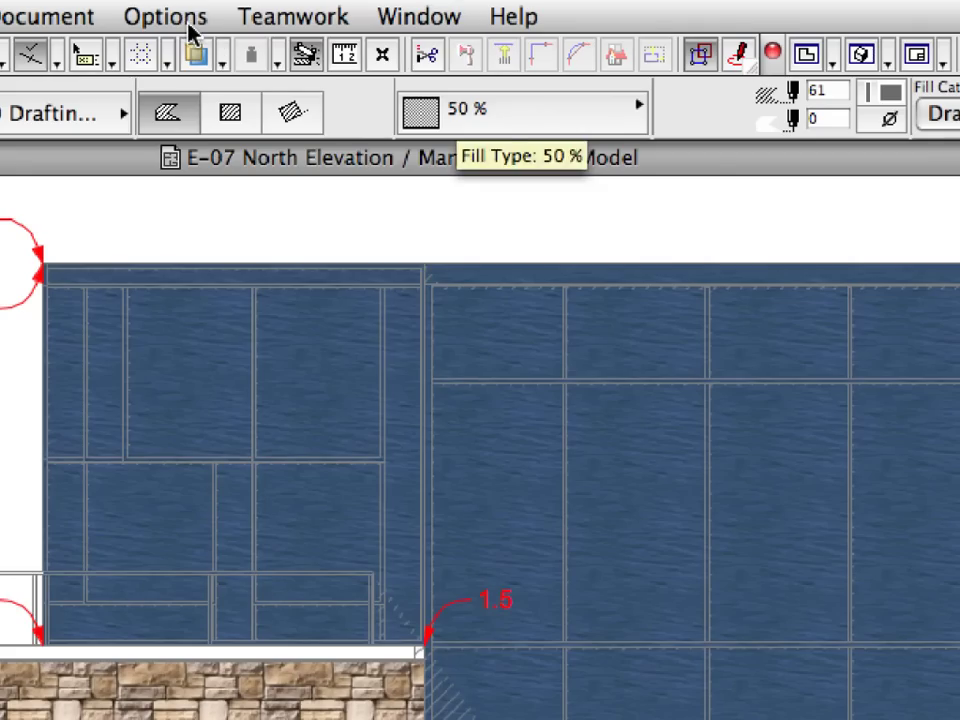
{"action": "left_click", "coordinate": [189, 28]}
{"action": "mouse_move", "coordinate": [193, 54]}
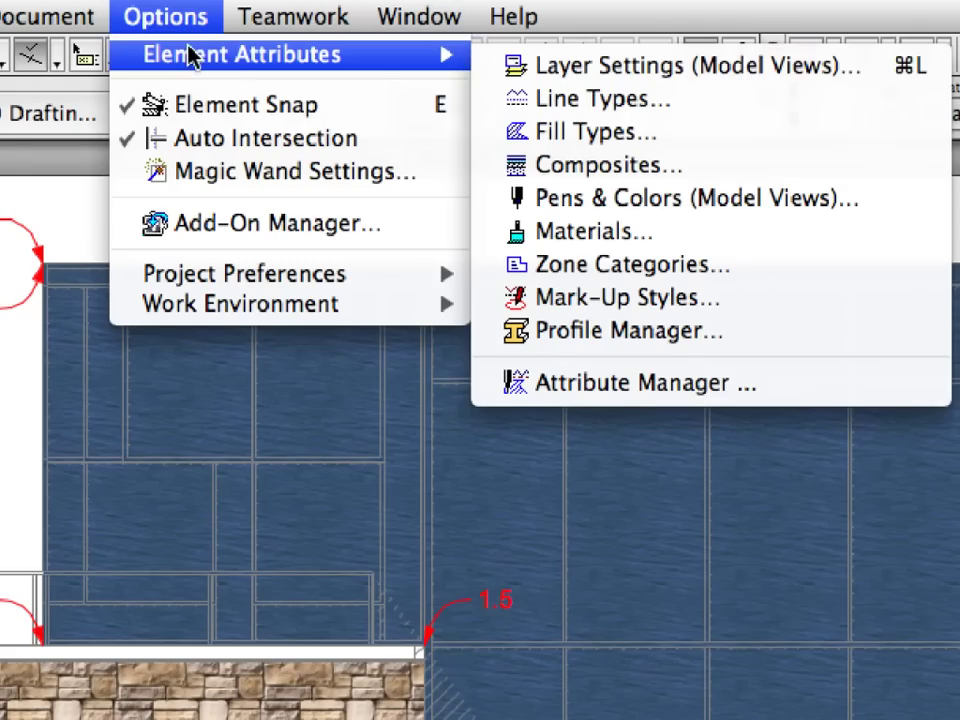
{"action": "left_click", "coordinate": [724, 138]}
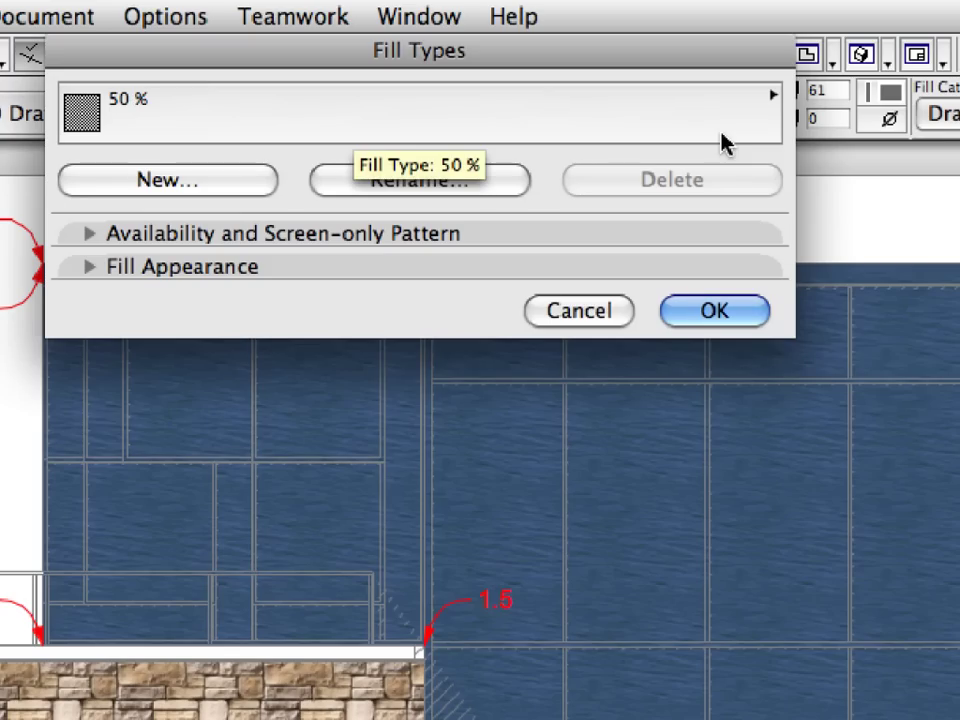
{"action": "left_click", "coordinate": [724, 140]}
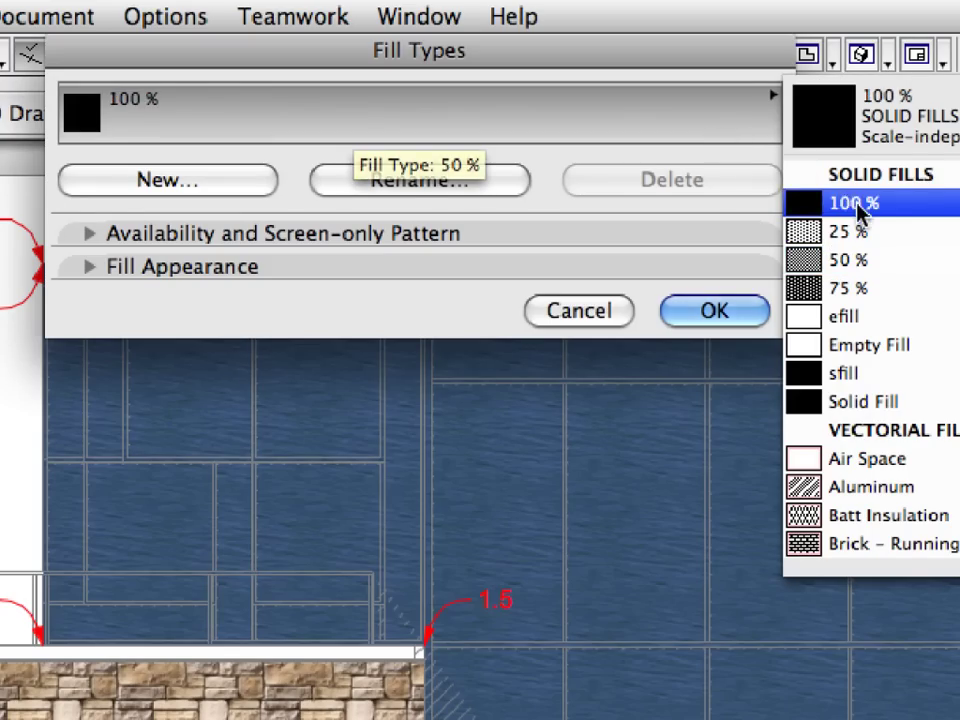
{"action": "left_click", "coordinate": [918, 268]}
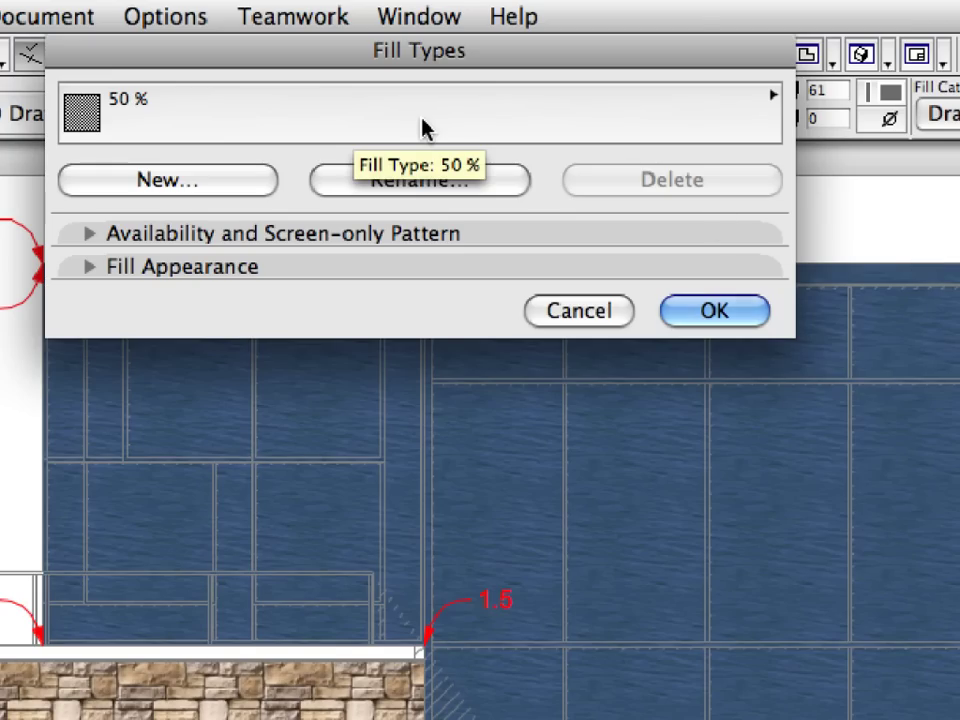
{"action": "left_click", "coordinate": [287, 274]}
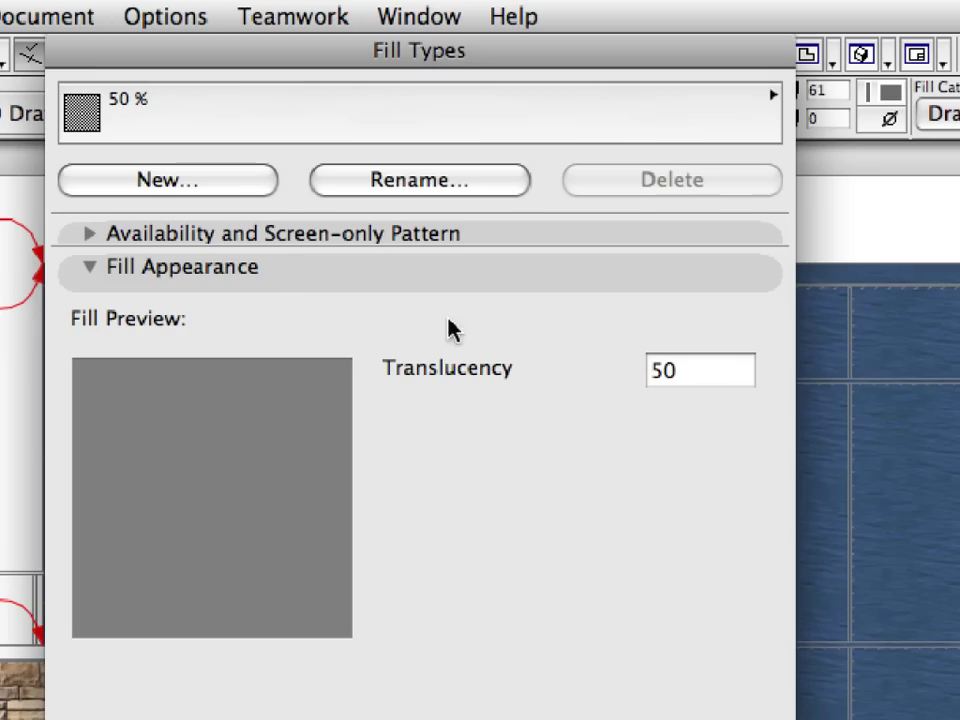
{"action": "double_click", "coordinate": [733, 377]}
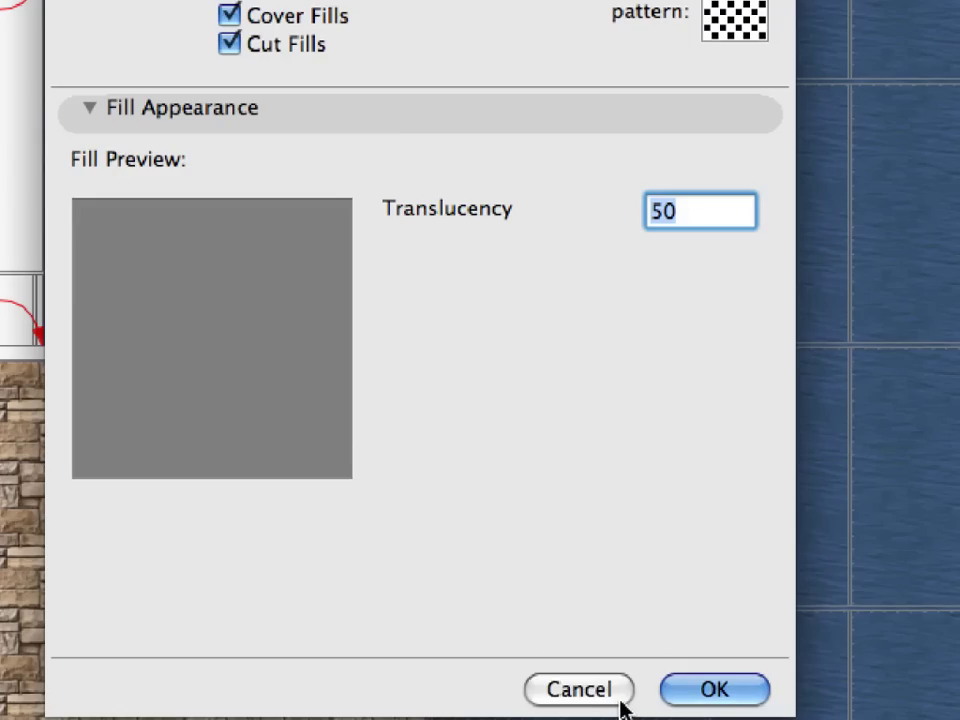
{"action": "left_click", "coordinate": [622, 699]}
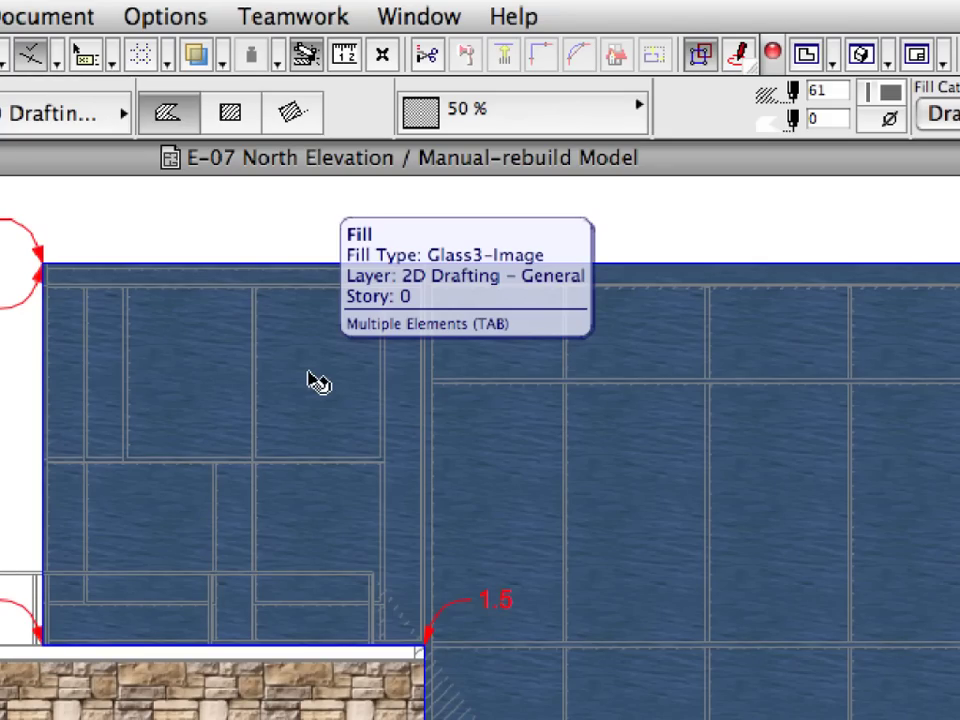
Step: Duplicate the Glass3-Image fill with Drag a Copy, placing the copy exactly over the original
{"action": "left_click", "coordinate": [312, 379]}
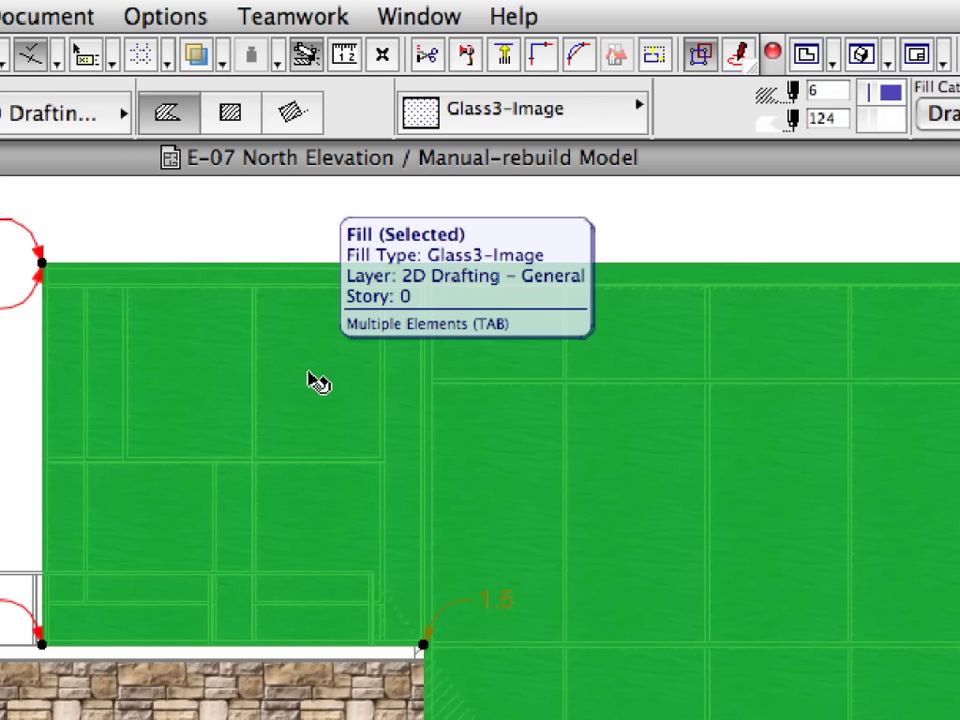
{"action": "right_click", "coordinate": [310, 375]}
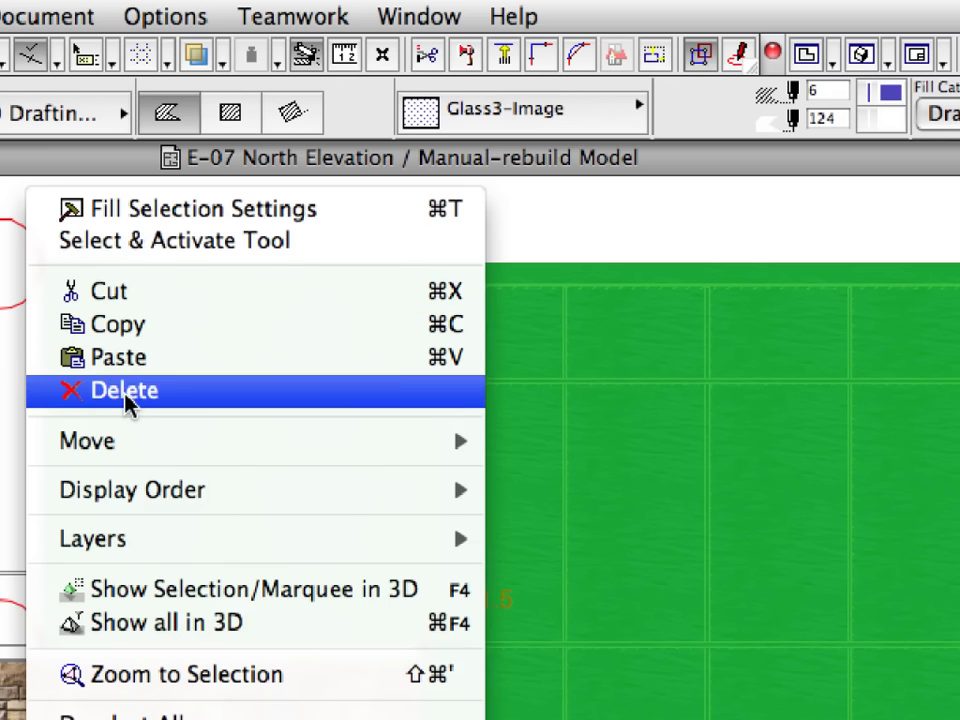
{"action": "mouse_move", "coordinate": [184, 452]}
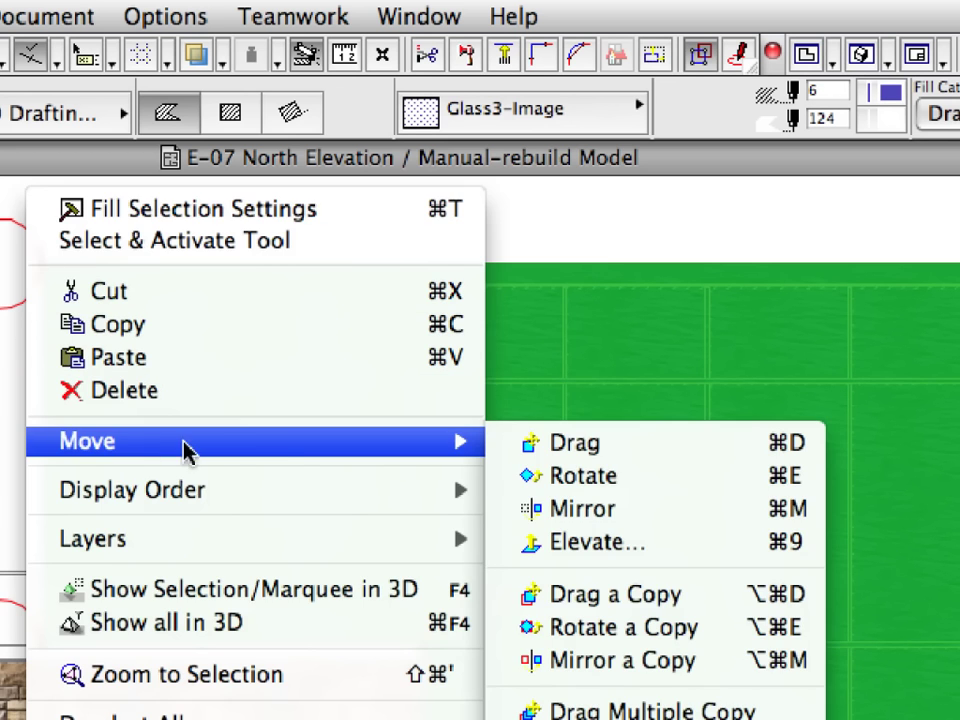
{"action": "left_click", "coordinate": [718, 604]}
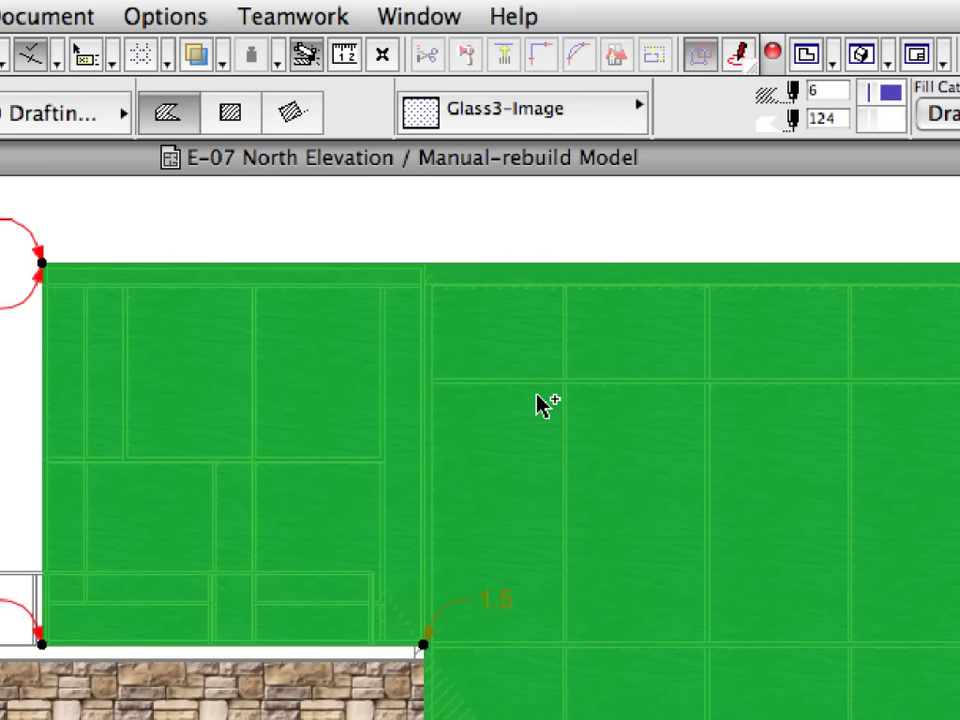
{"action": "left_click", "coordinate": [335, 222]}
{"action": "left_click", "coordinate": [332, 218]}
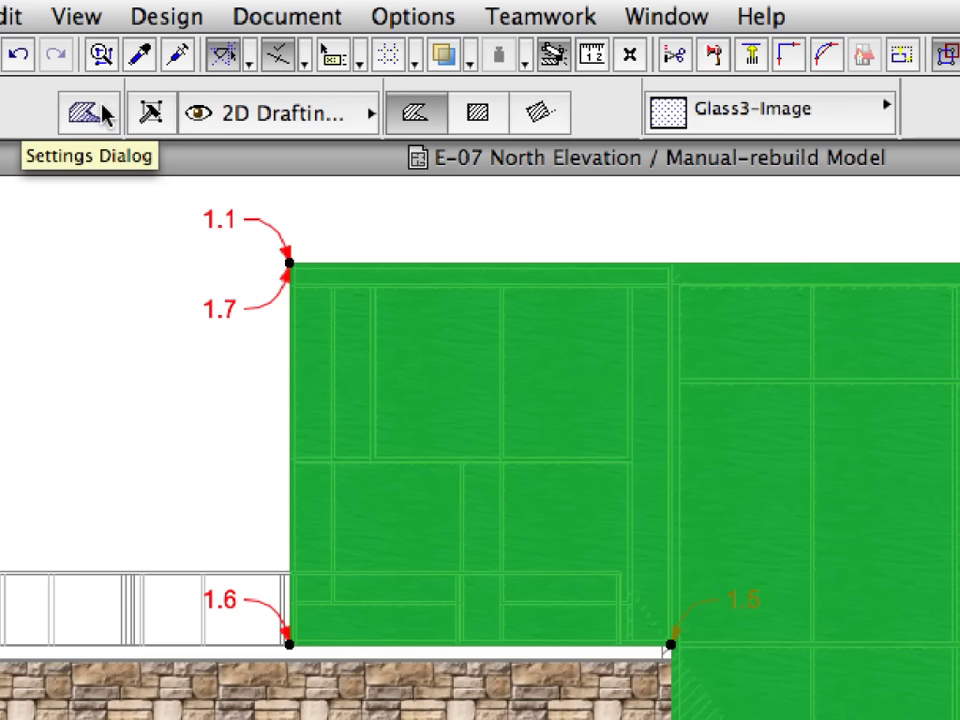
Step: Change the copied glass fill's type to 50 % and its fill foreground pen to 61
{"action": "left_click", "coordinate": [105, 113]}
{"action": "left_click", "coordinate": [476, 300]}
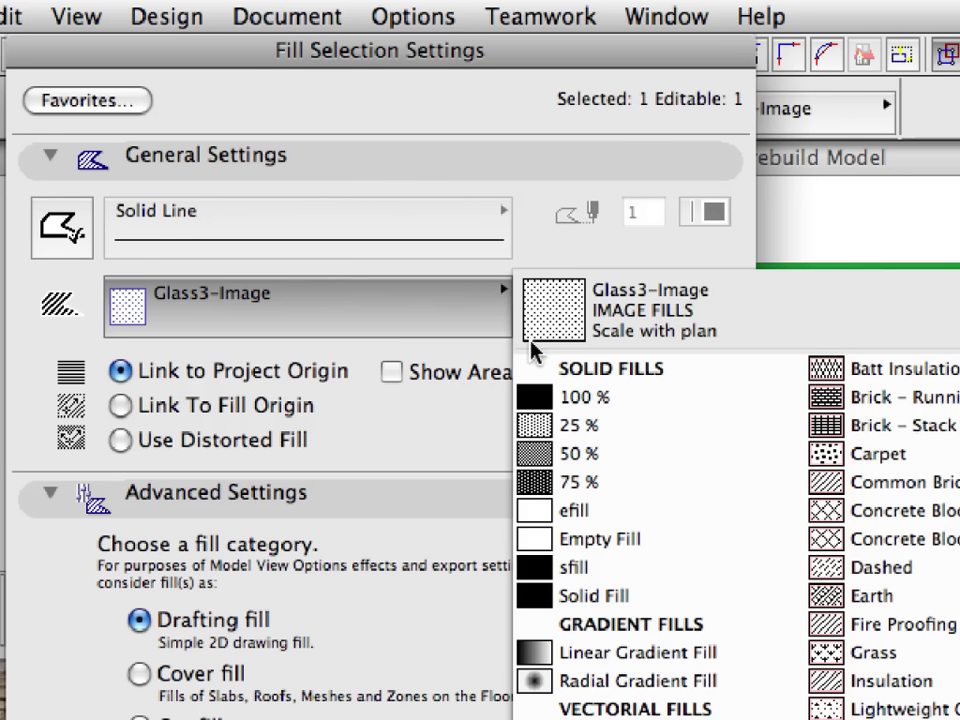
{"action": "left_click", "coordinate": [621, 455]}
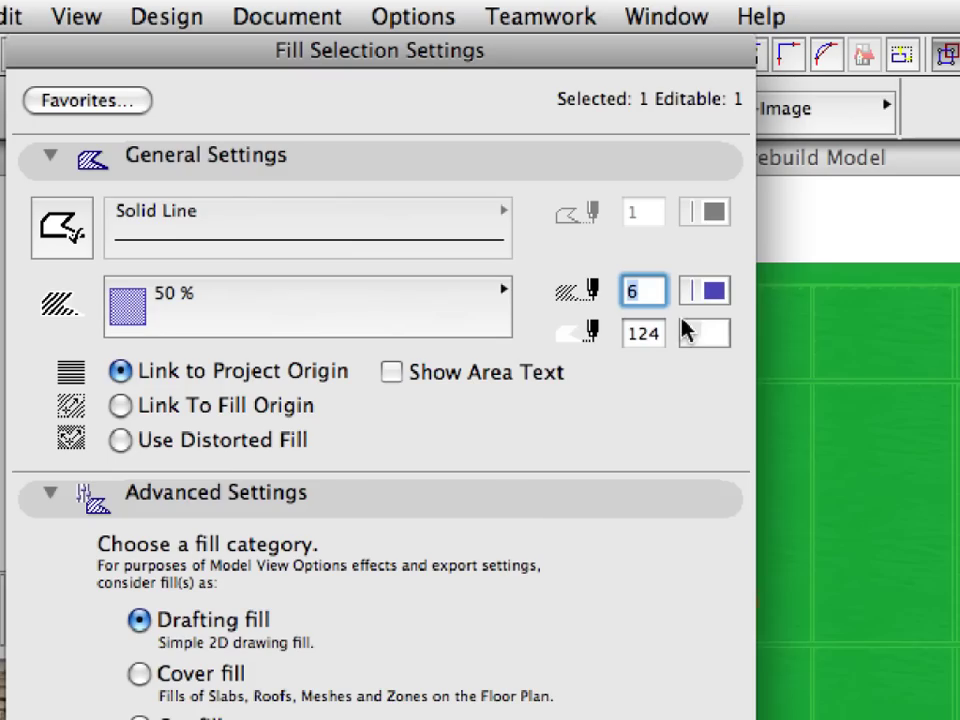
{"action": "left_click", "coordinate": [715, 295]}
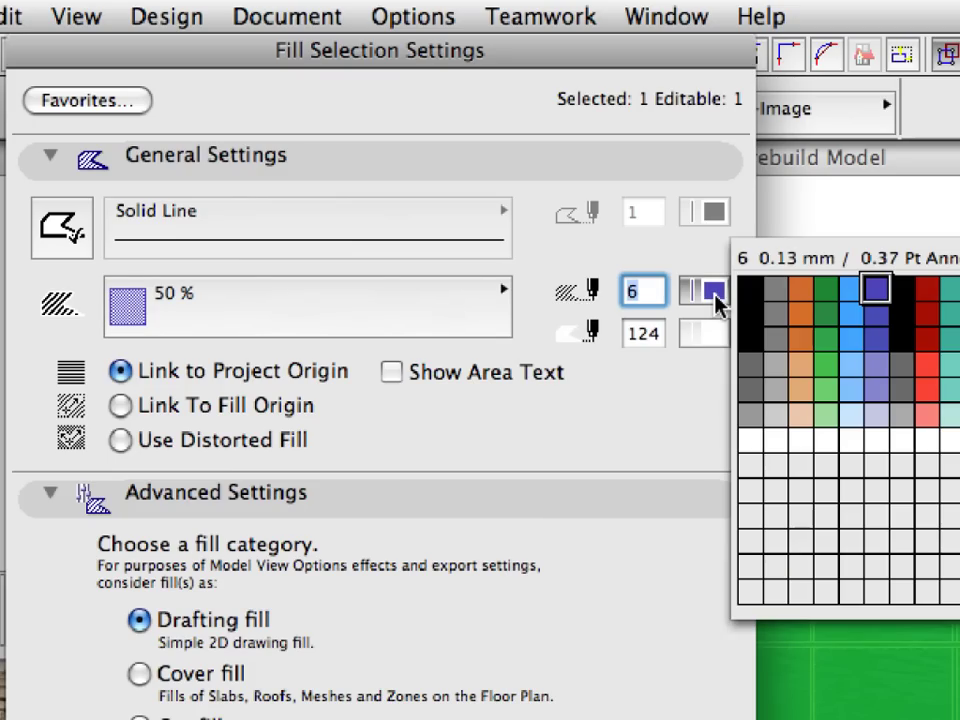
{"action": "left_click", "coordinate": [750, 367]}
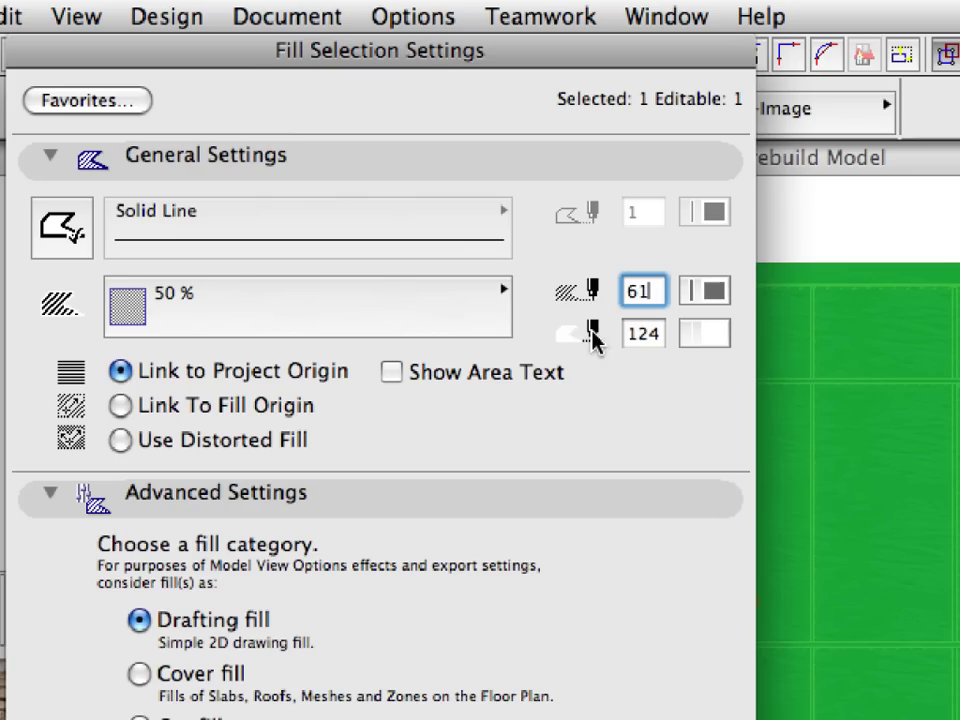
Step: Make the 50 % fill's background transparent with pen 0, apply the settings and deselect the fill
{"action": "left_click", "coordinate": [645, 336]}
{"action": "left_click", "coordinate": [704, 335]}
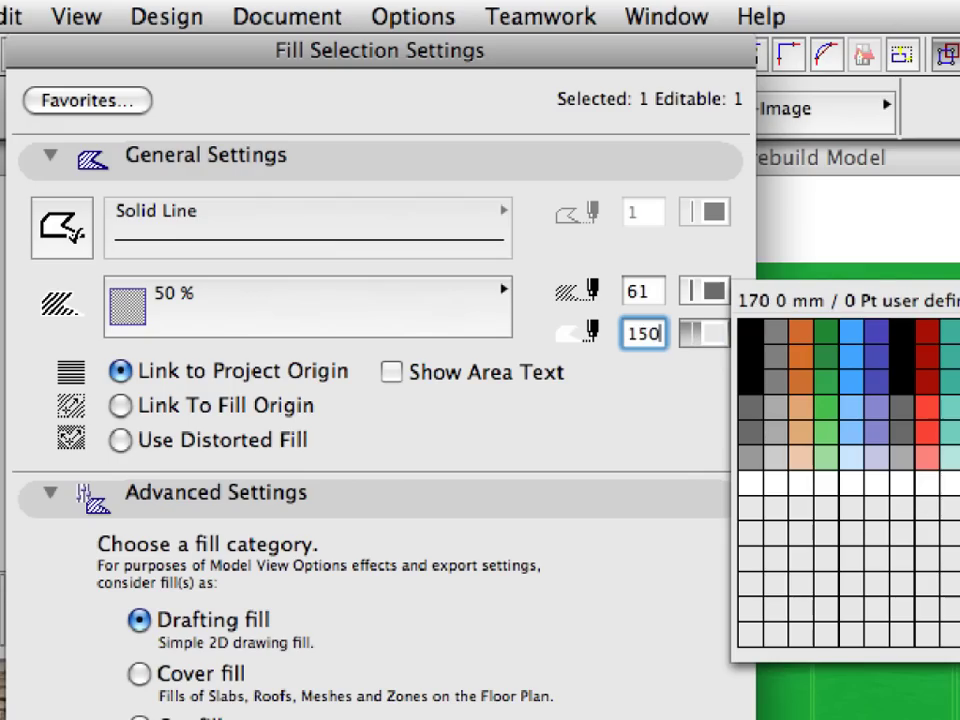
{"action": "left_click", "coordinate": [955, 330]}
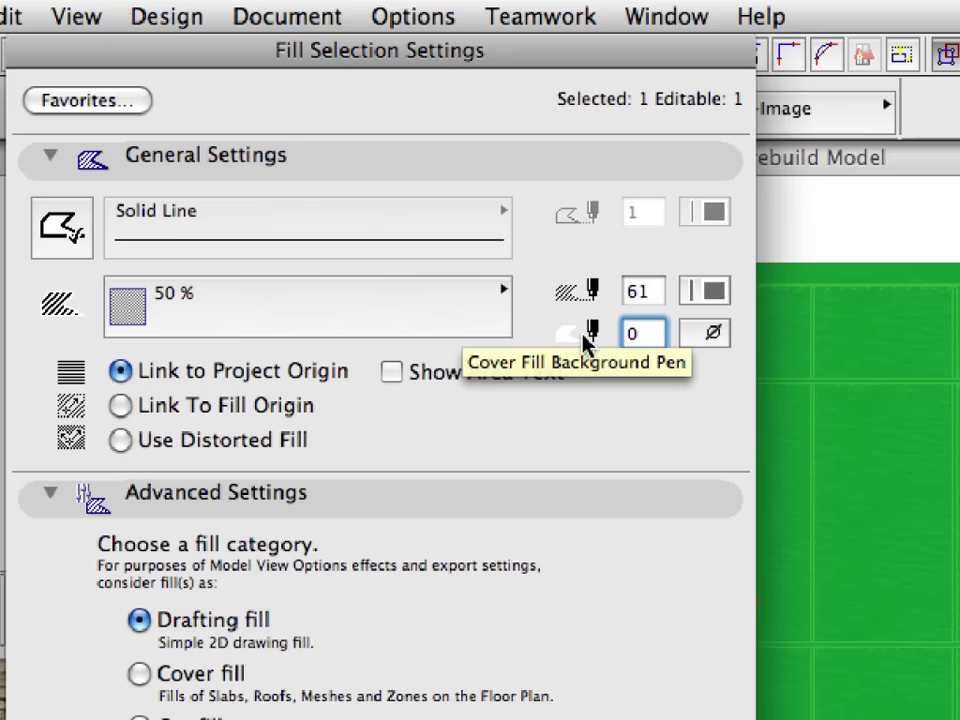
{"action": "left_click", "coordinate": [393, 500]}
{"action": "left_click", "coordinate": [393, 526]}
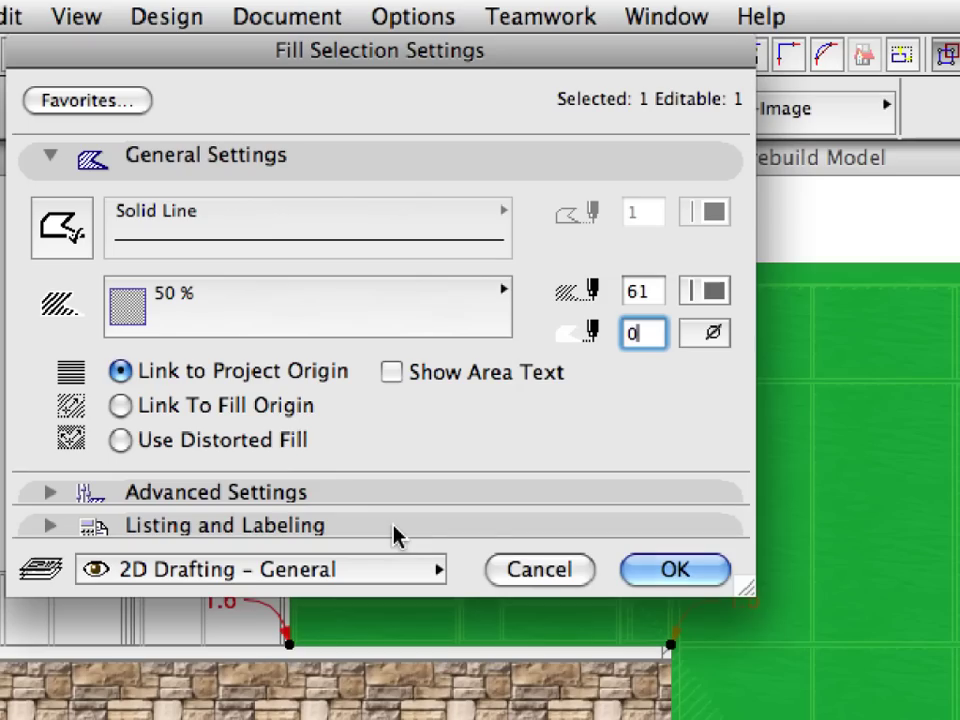
{"action": "left_click", "coordinate": [697, 578]}
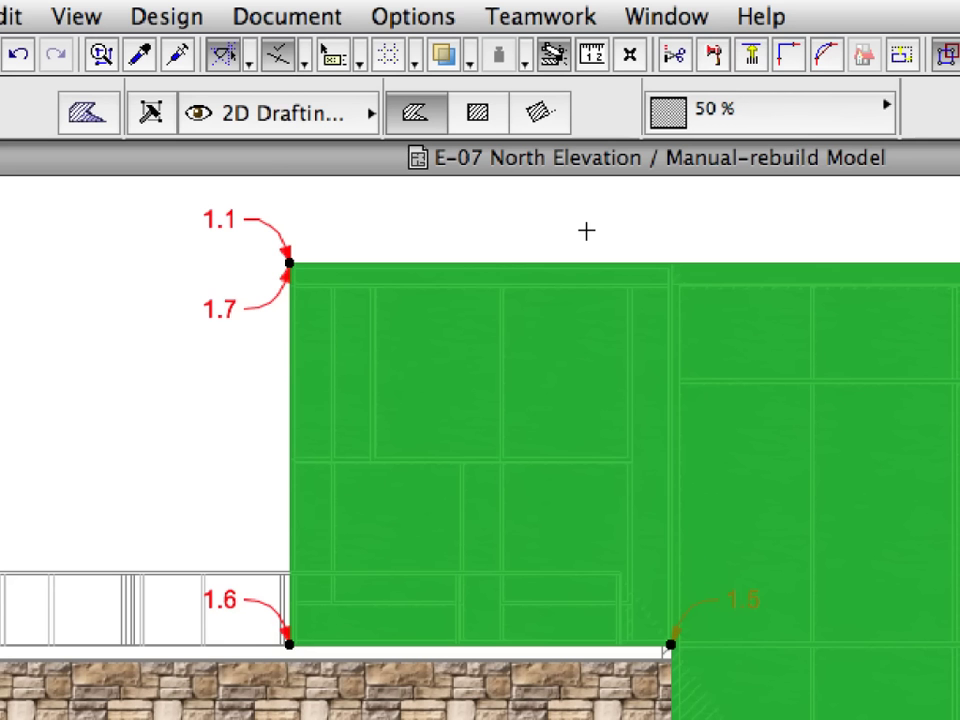
{"action": "key", "text": "Escape"}
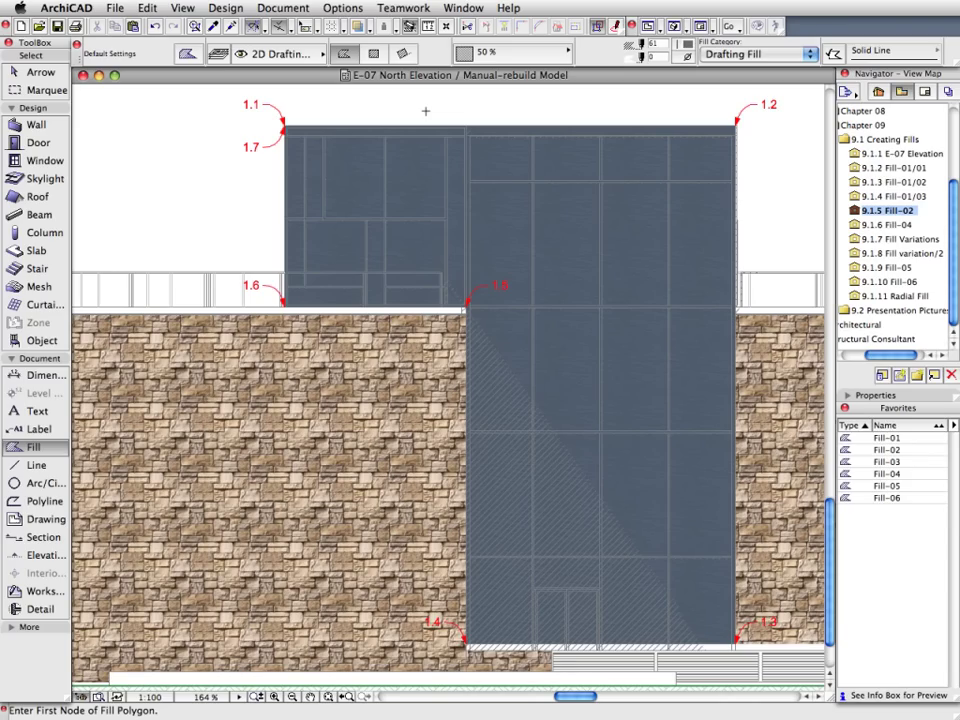
Step: Open the 9.1.6 Fill-04 view and draw a rectangular fill over the ground from 1.1 to 1.2 using the Fill-04 favorite
{"action": "double_click", "coordinate": [860, 227]}
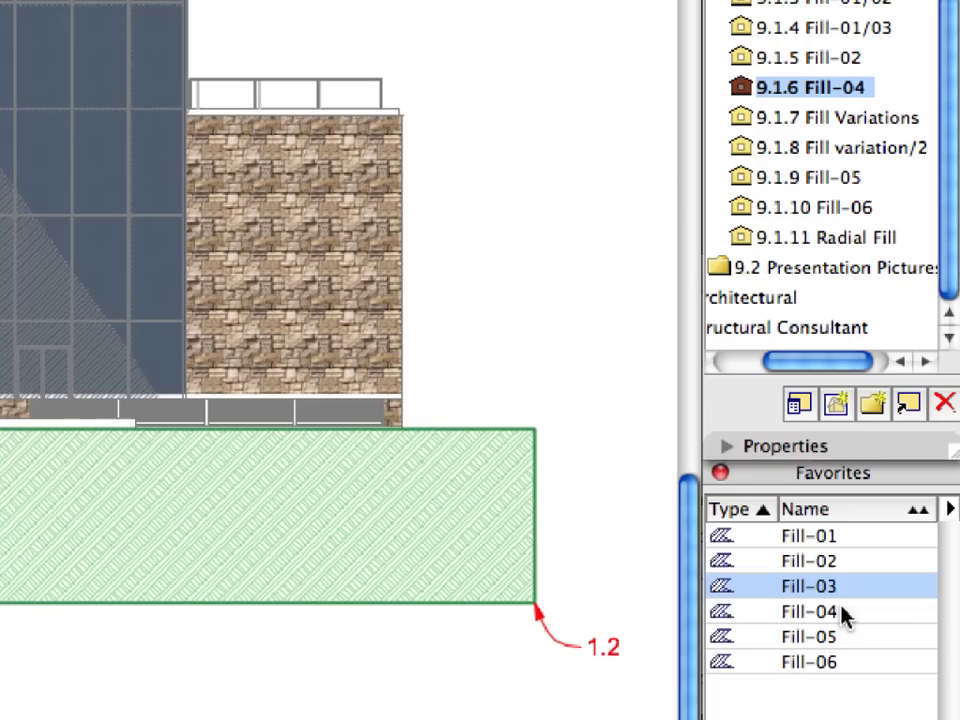
{"action": "left_click", "coordinate": [843, 612]}
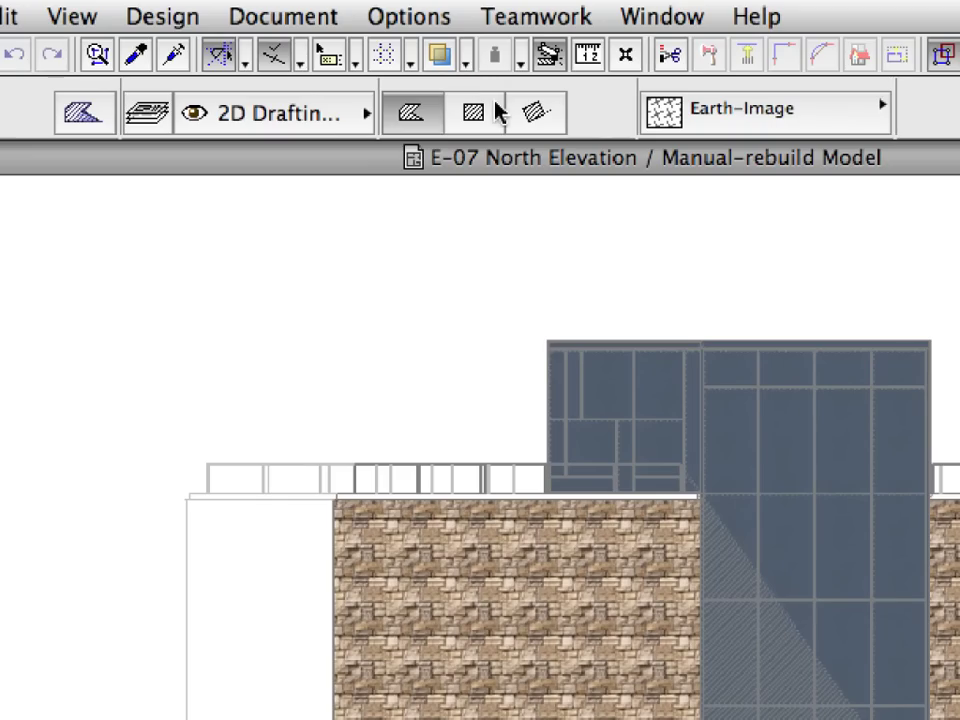
{"action": "left_click", "coordinate": [496, 108]}
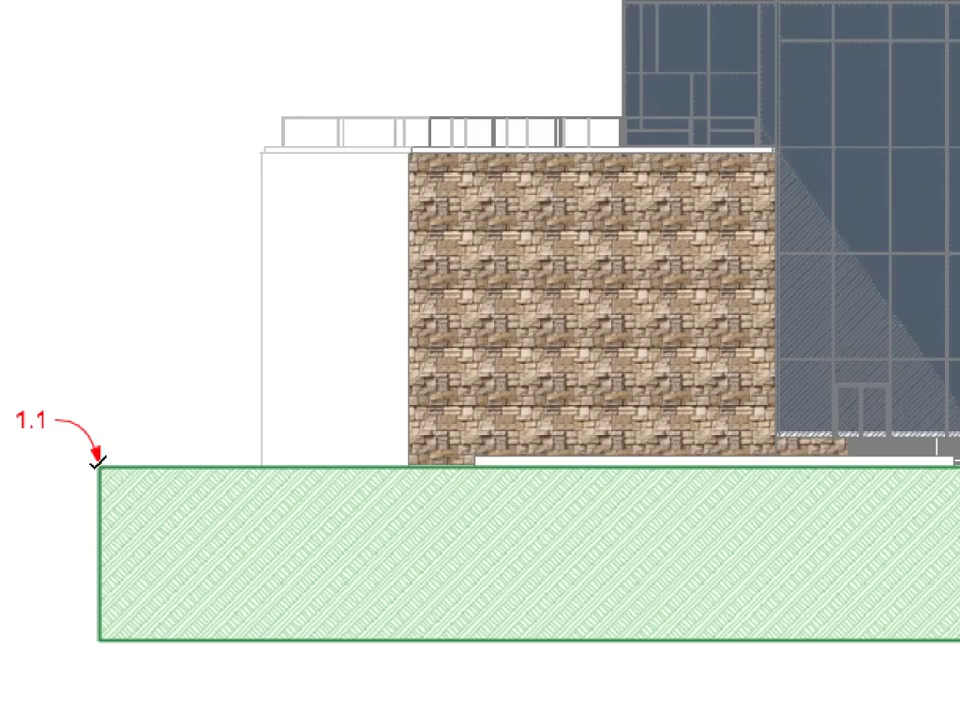
{"action": "left_click", "coordinate": [100, 465]}
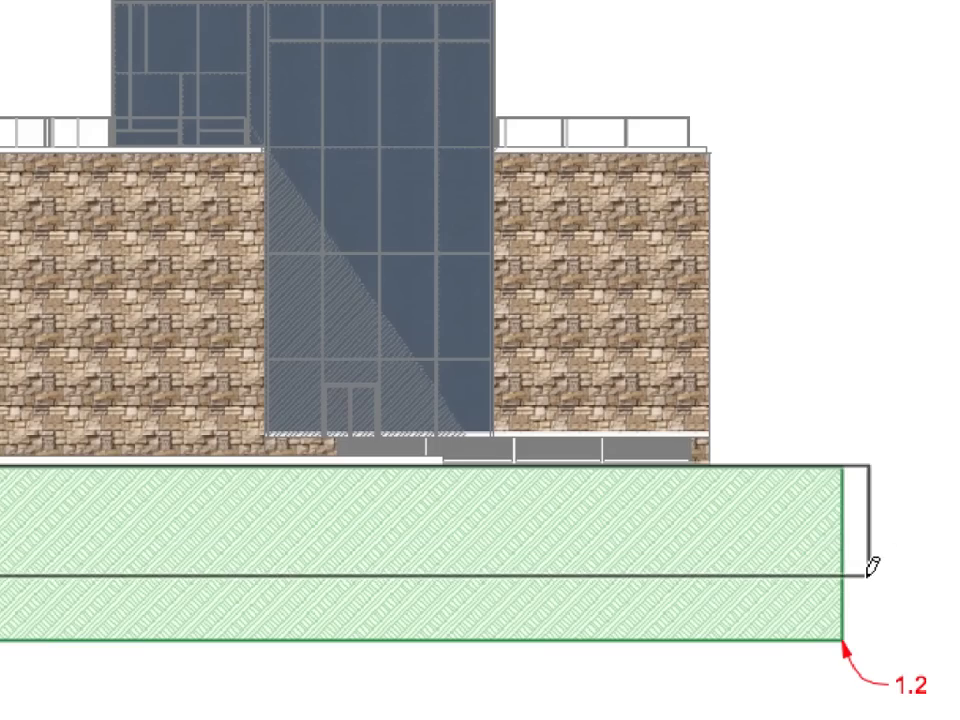
{"action": "left_click", "coordinate": [845, 638]}
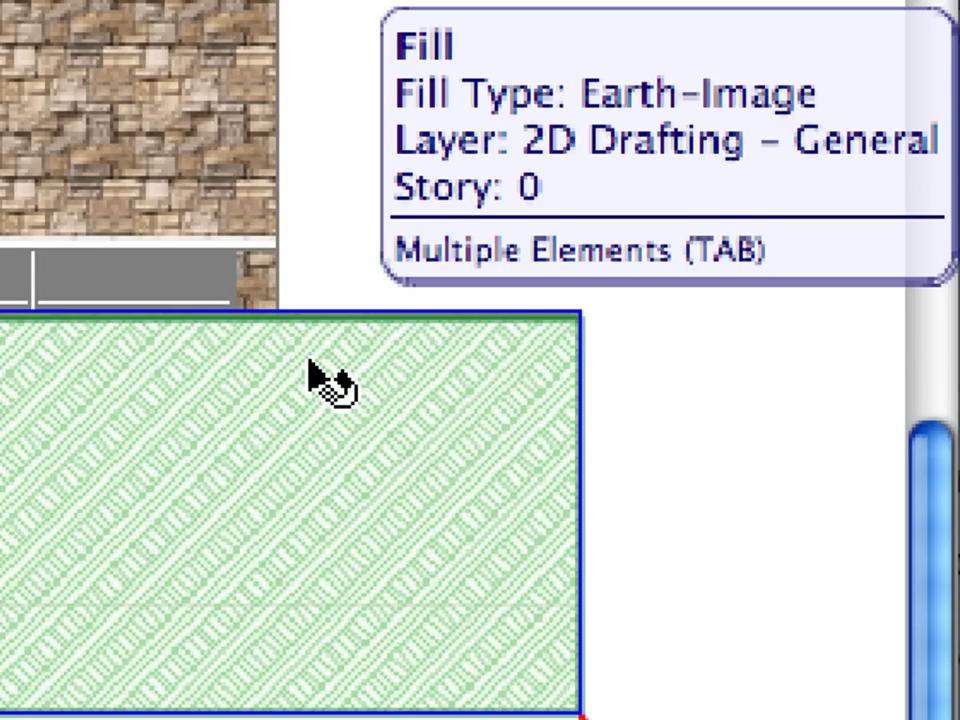
Step: Bring the Earth-Image fill to the front of the display order, above the terrain mesh, and deselect it
{"action": "key", "text": "Tab"}
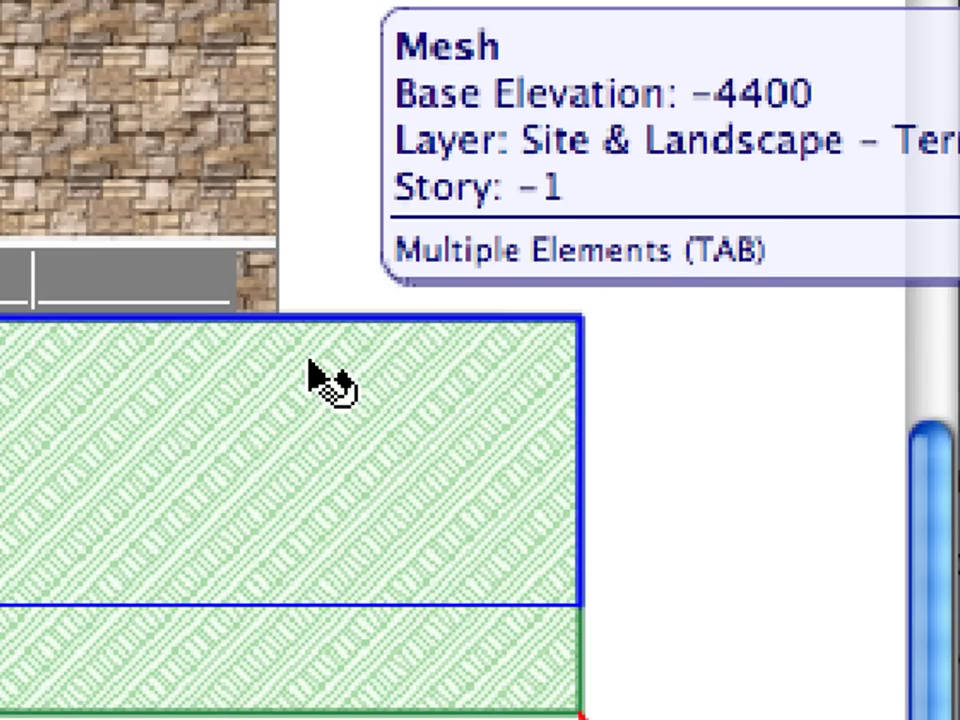
{"action": "key", "text": "Tab"}
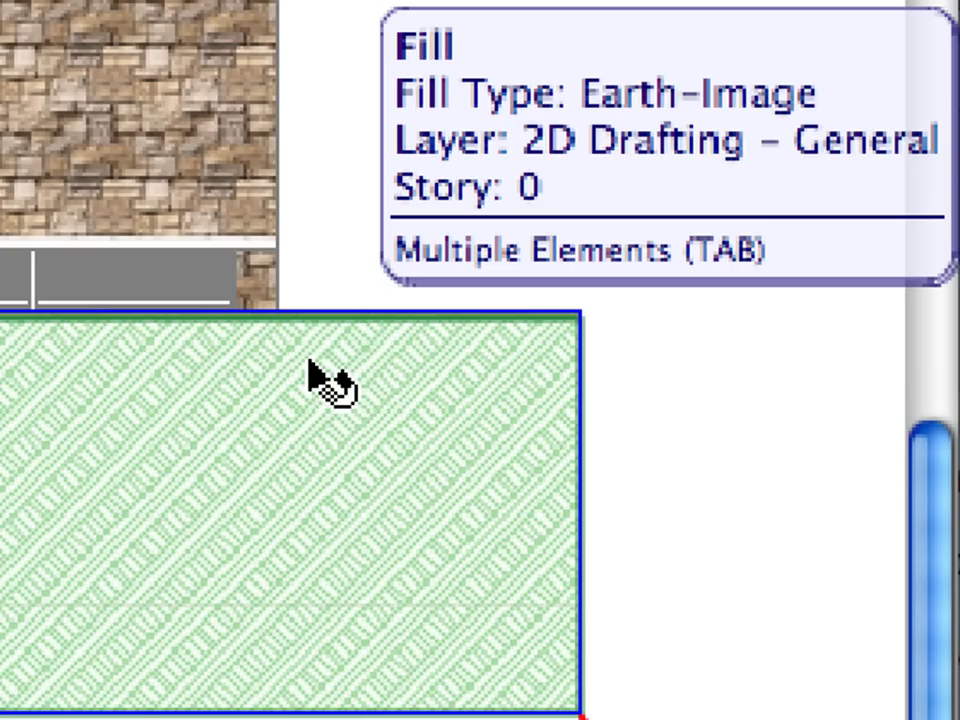
{"action": "left_click", "coordinate": [318, 378]}
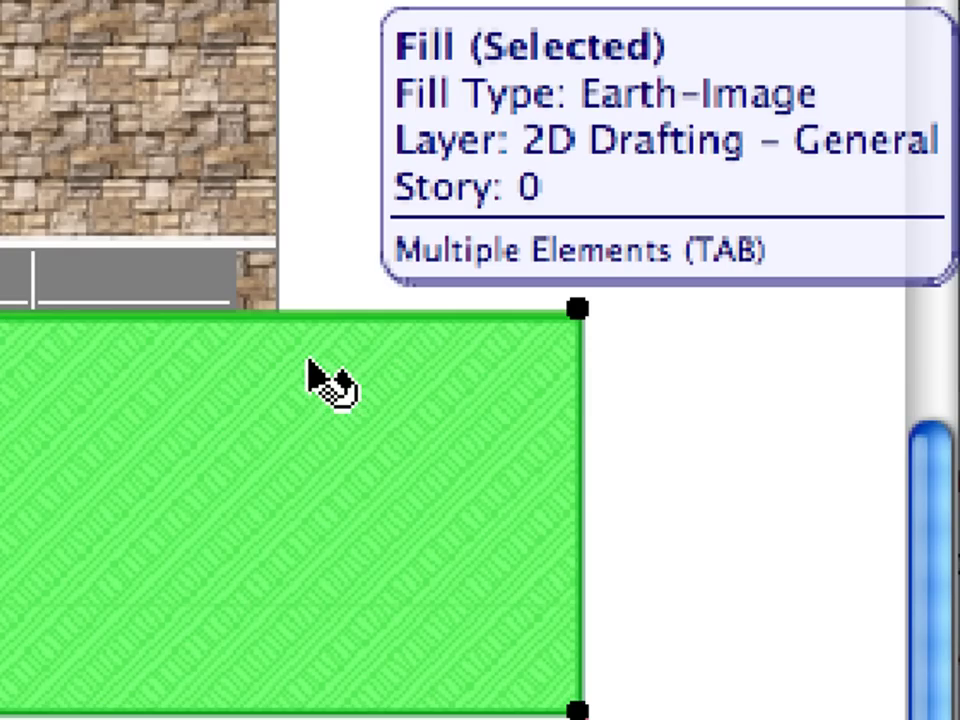
{"action": "right_click", "coordinate": [21, 32]}
{"action": "mouse_move", "coordinate": [312, 335]}
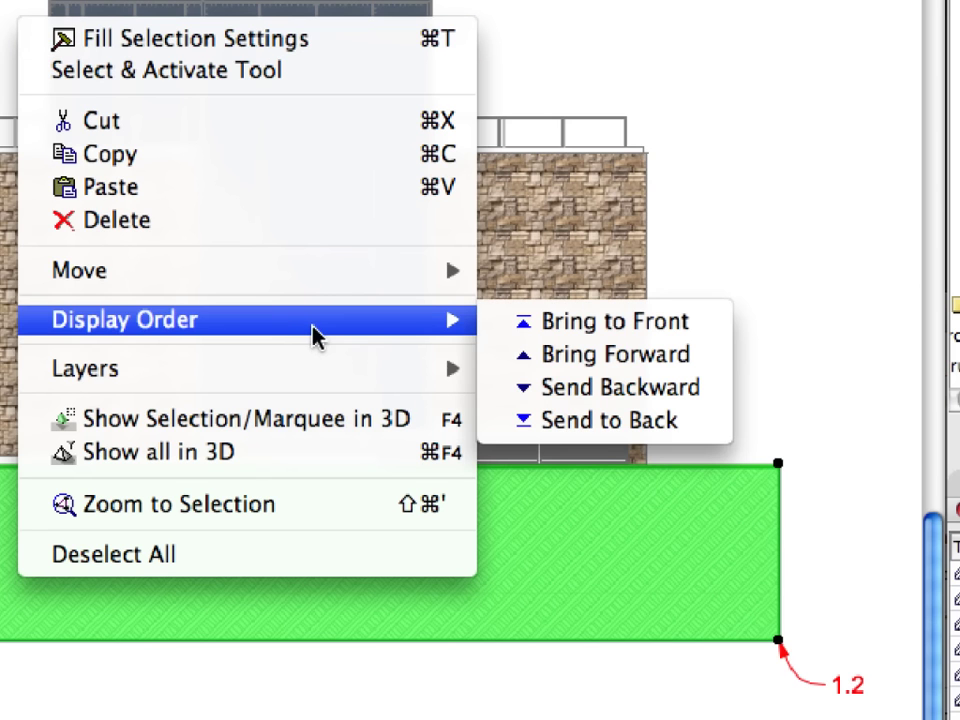
{"action": "left_click", "coordinate": [709, 332]}
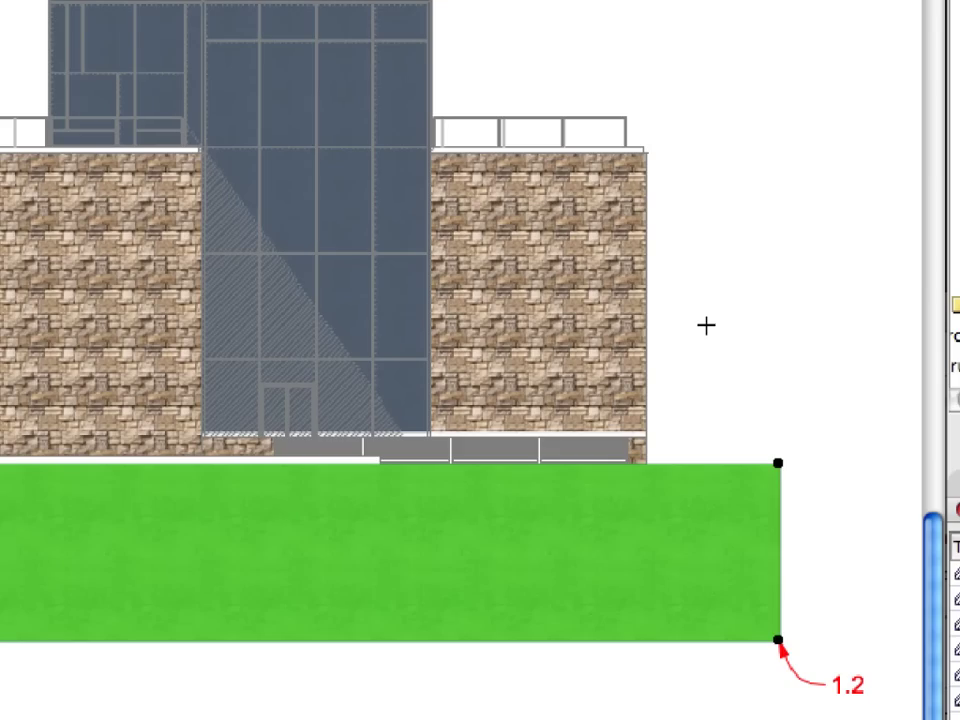
{"action": "left_click", "coordinate": [706, 325]}
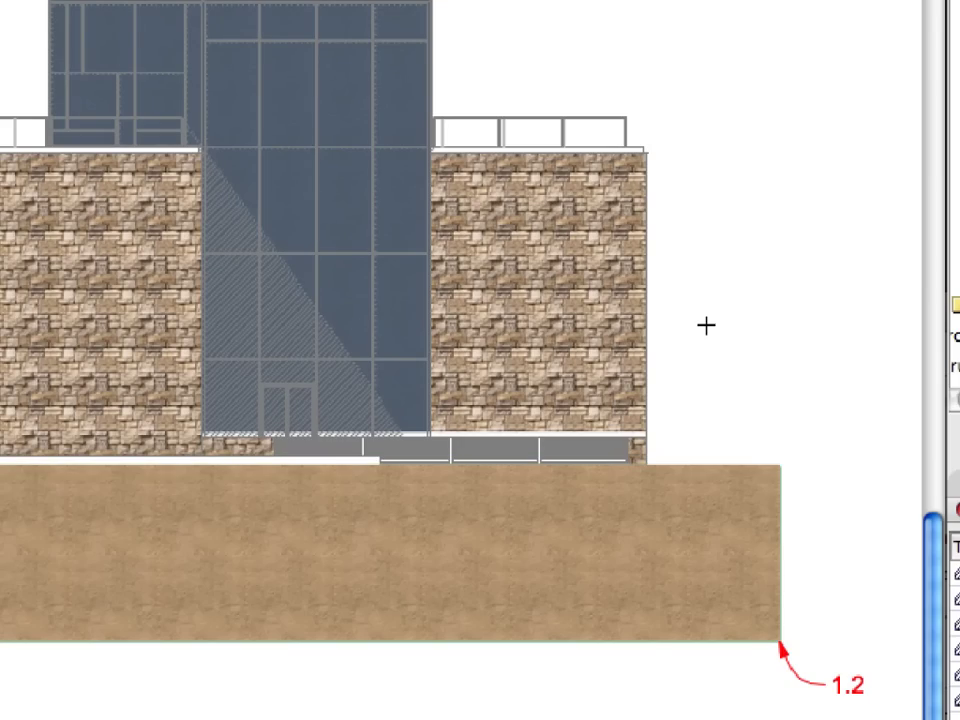
Step: Switch the Earth-Image ground fill from the project origin link to Use Distorted Fill
{"action": "left_click", "coordinate": [590, 556]}
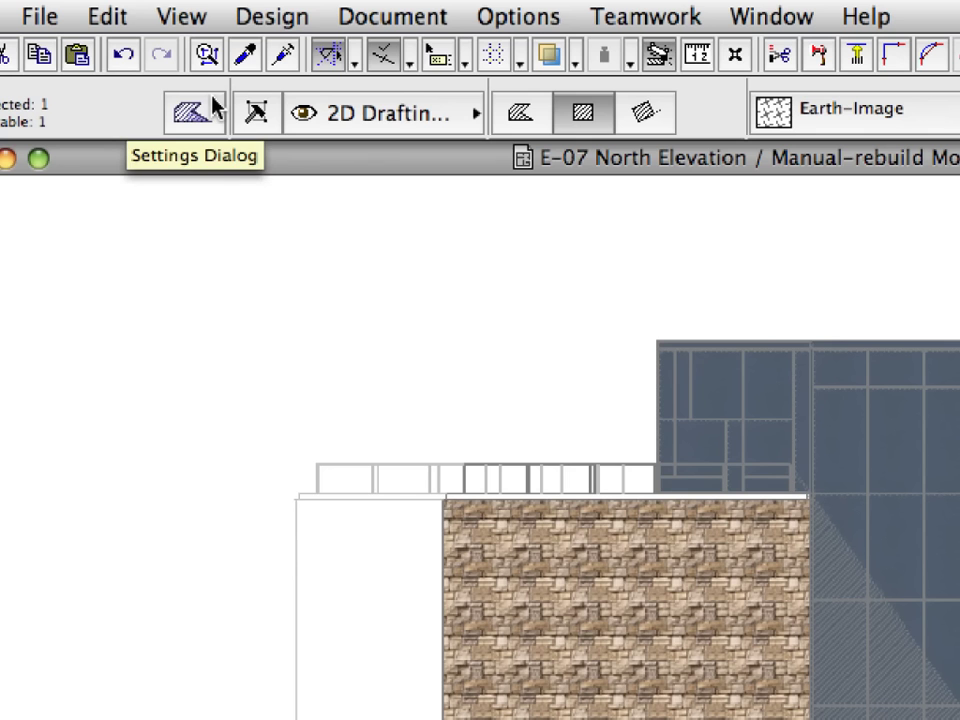
{"action": "left_click", "coordinate": [213, 108]}
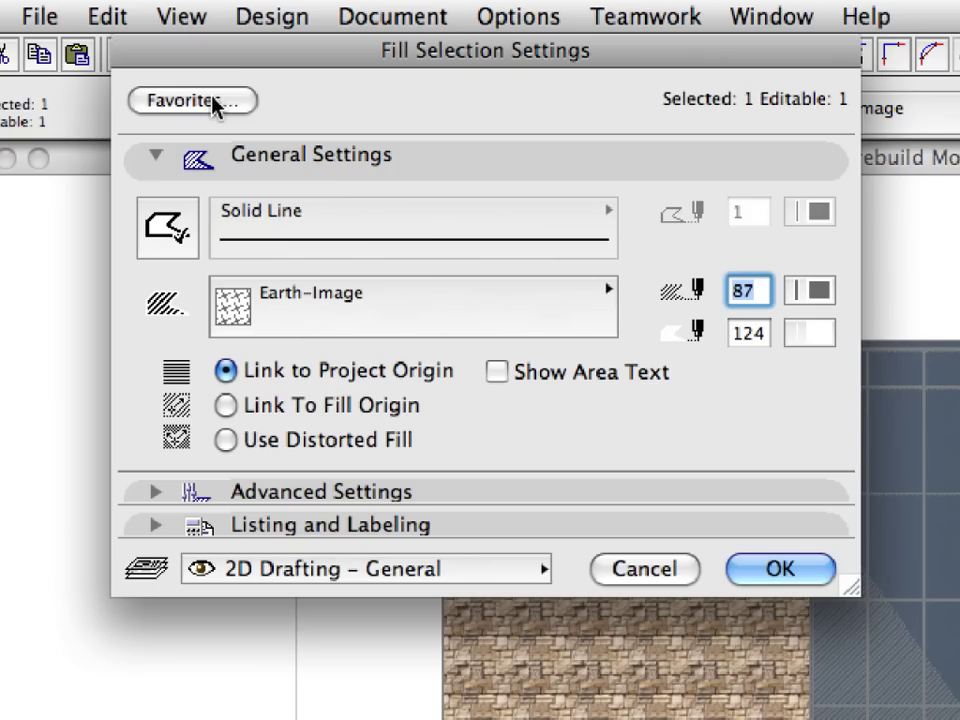
{"action": "left_click", "coordinate": [227, 441]}
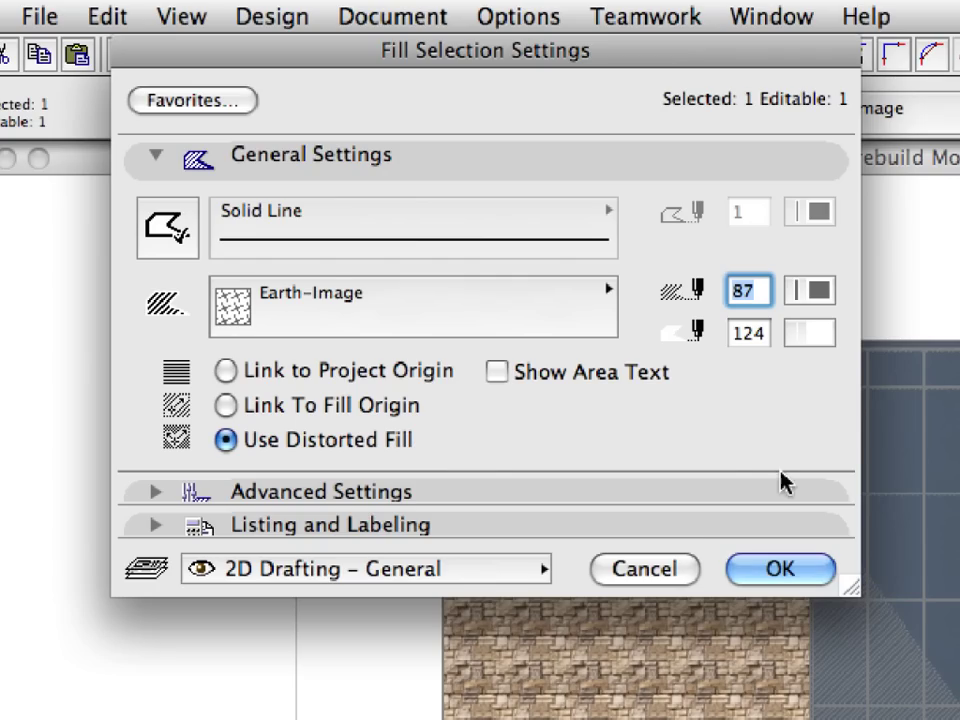
{"action": "left_click", "coordinate": [818, 578]}
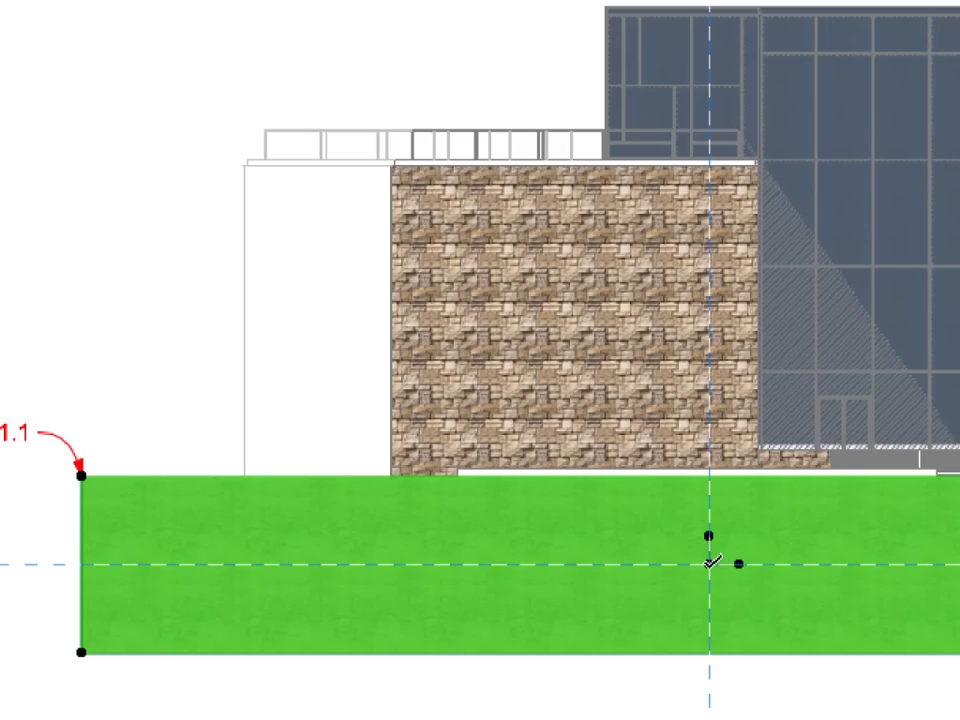
Step: Move the Earth-Image fill's distortion handle leftwards along the ground with Move sub-element, and reselect the fill after deselecting it
{"action": "left_click", "coordinate": [711, 562]}
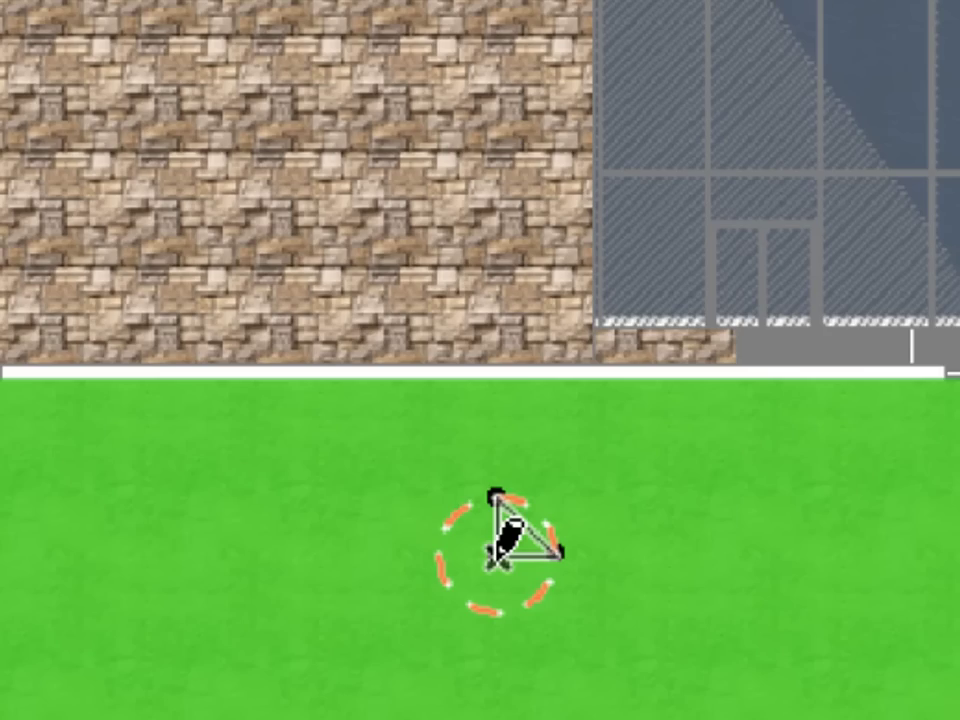
{"action": "left_click", "coordinate": [495, 497]}
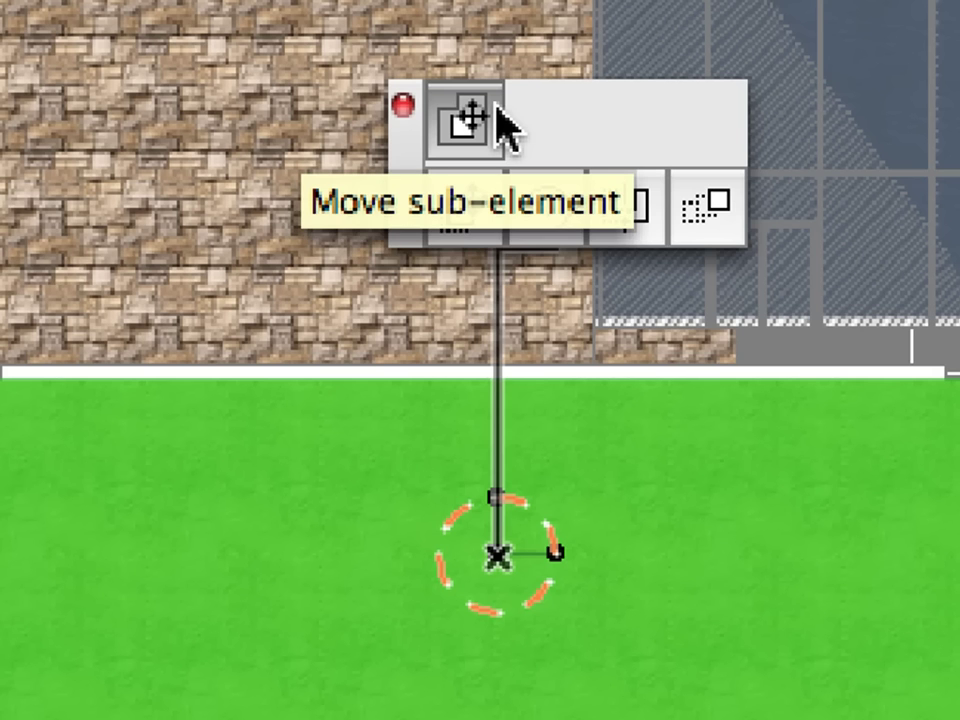
{"action": "left_click", "coordinate": [497, 112]}
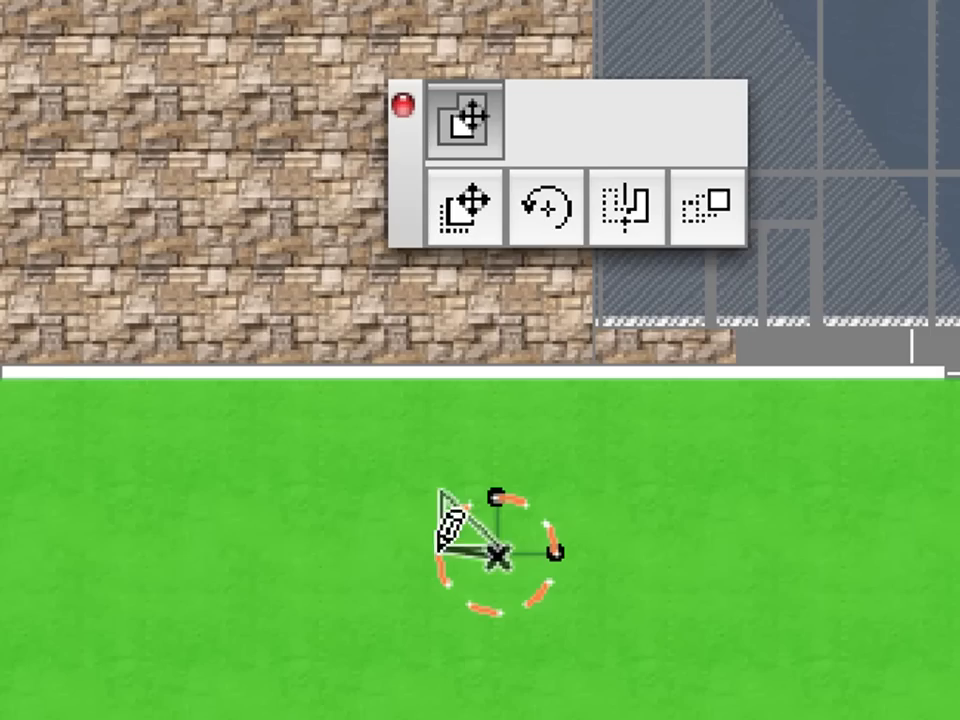
{"action": "left_click", "coordinate": [133, 552]}
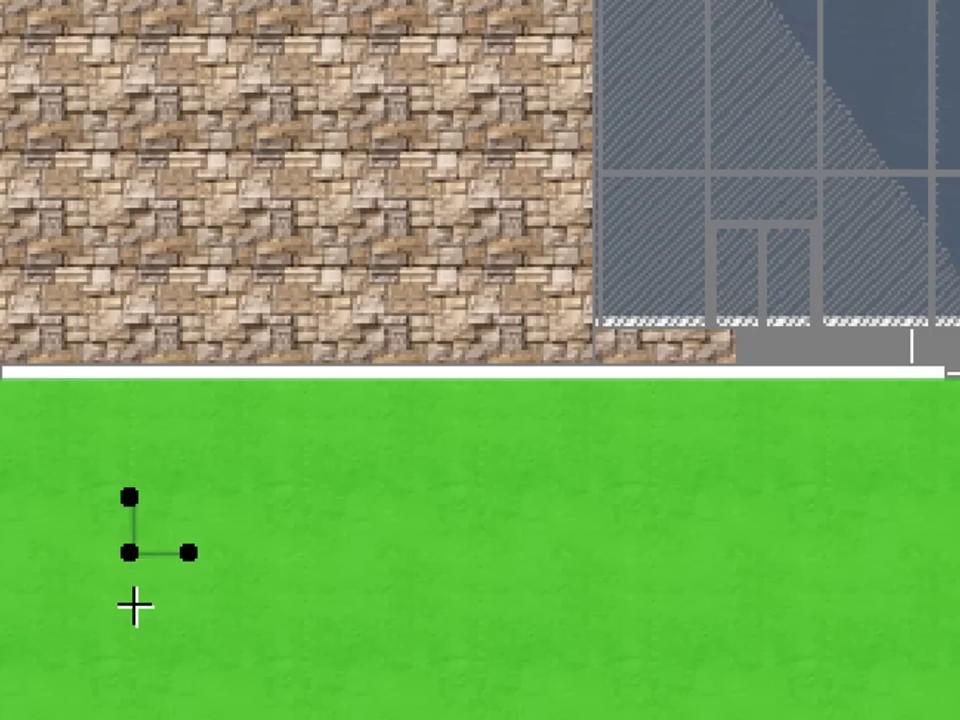
{"action": "scroll", "coordinate": [530, 673], "scroll_direction": "down", "scroll_amount": 3}
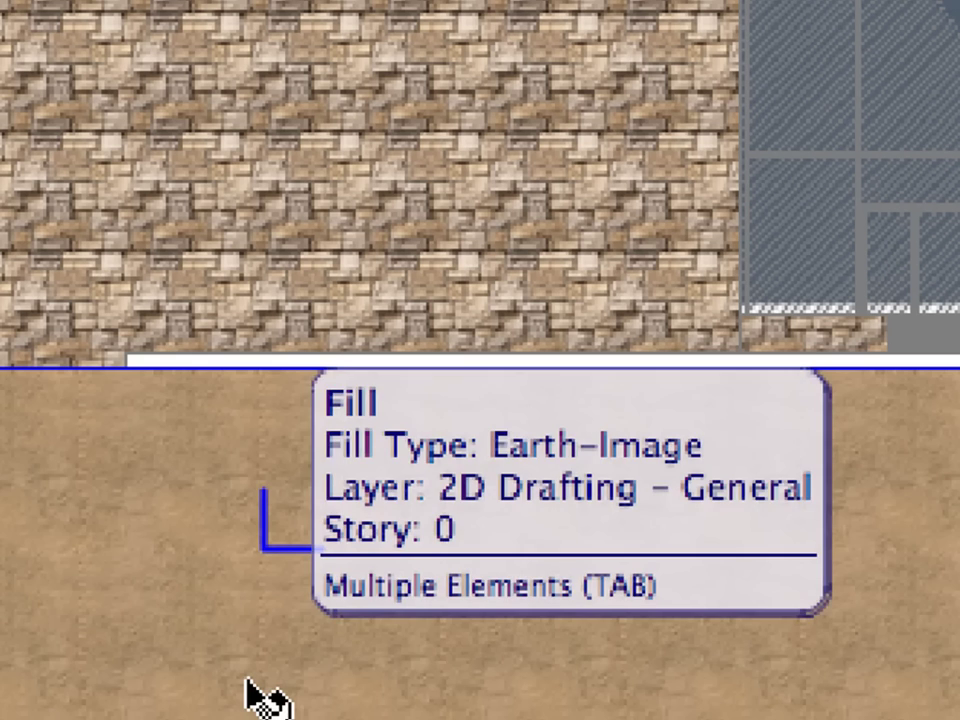
{"action": "left_click", "coordinate": [248, 680]}
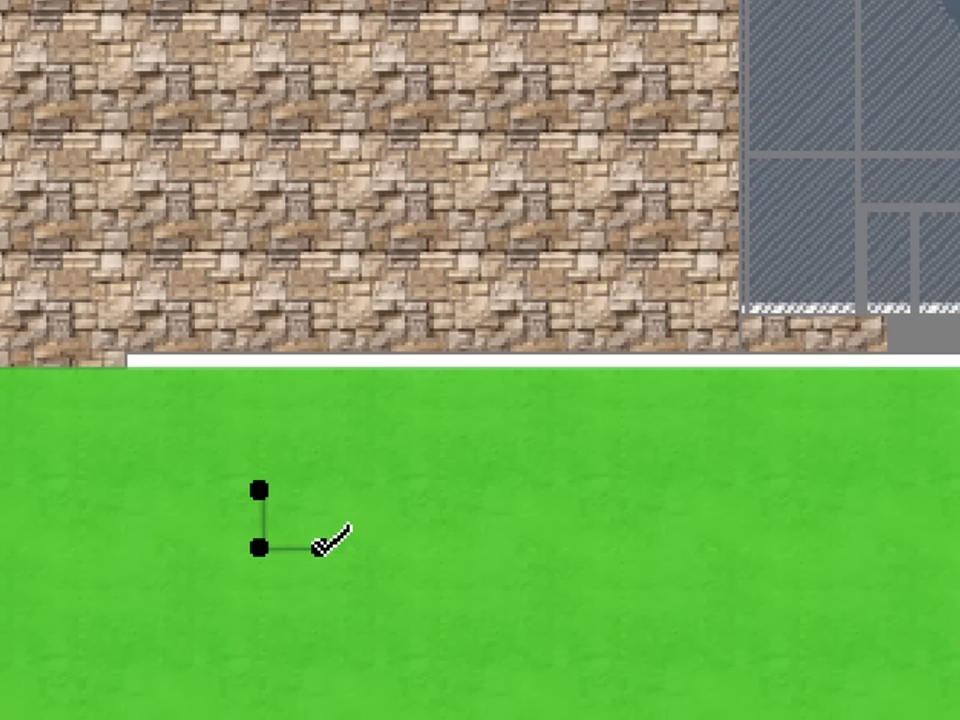
Step: Drag the origin of the Earth-Image fill's distortion handle to another point in the ground, down and to the right
{"action": "left_click", "coordinate": [259, 547]}
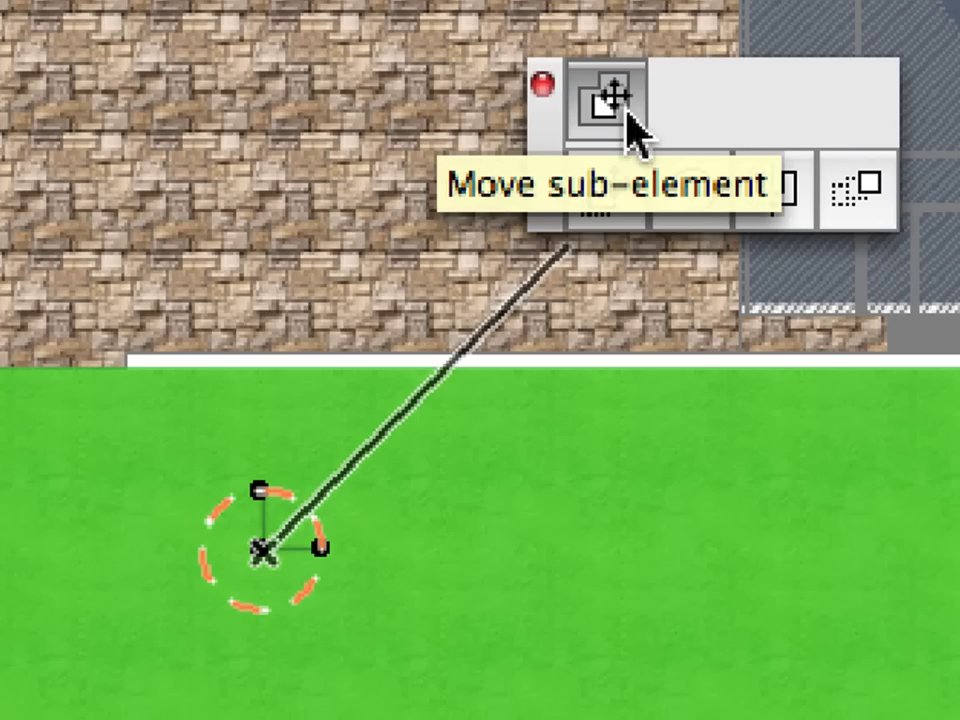
{"action": "left_click", "coordinate": [626, 190]}
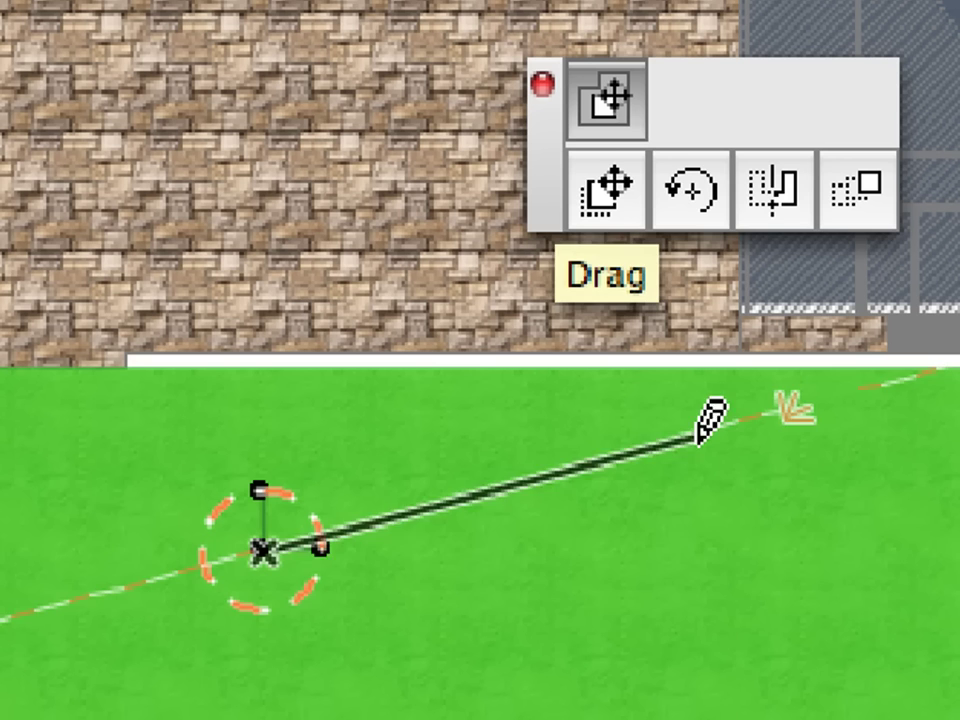
{"action": "left_click", "coordinate": [748, 644]}
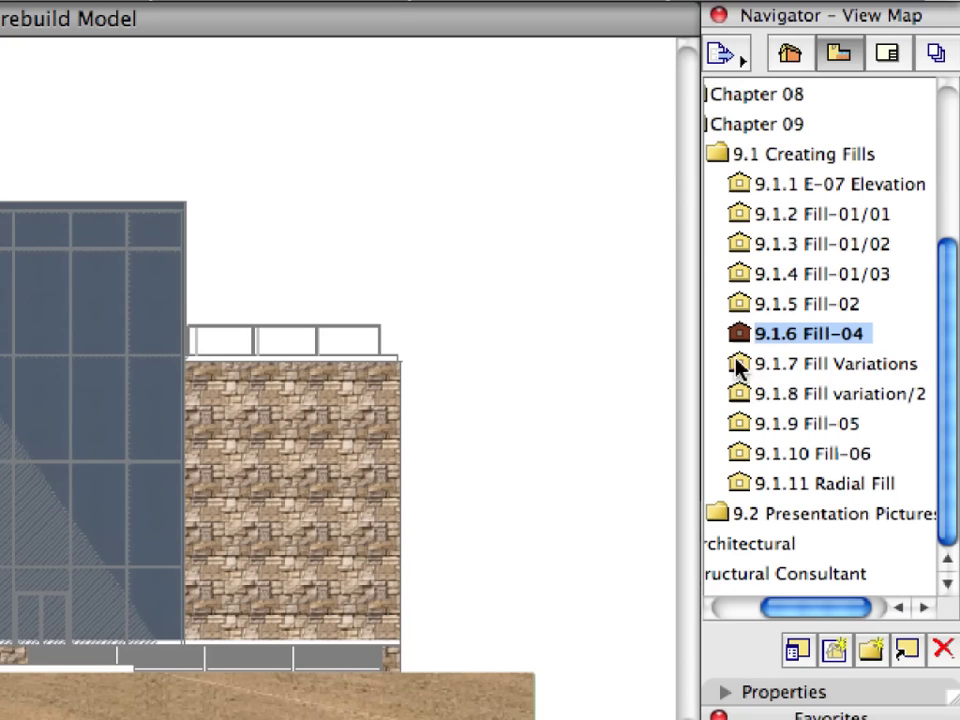
Step: Open the 9.1.7 Fill Variations view and select all matching fills with the Find & Select criteria set Fill w. Stone-Image Fill
{"action": "left_click", "coordinate": [867, 242]}
{"action": "double_click", "coordinate": [820, 368]}
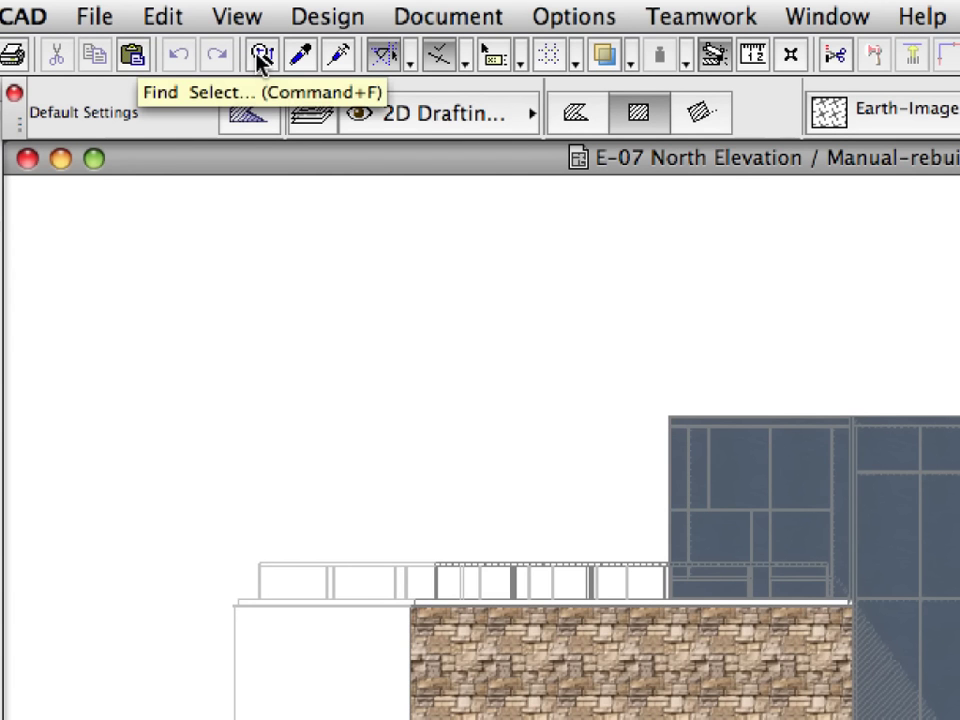
{"action": "left_click", "coordinate": [262, 60]}
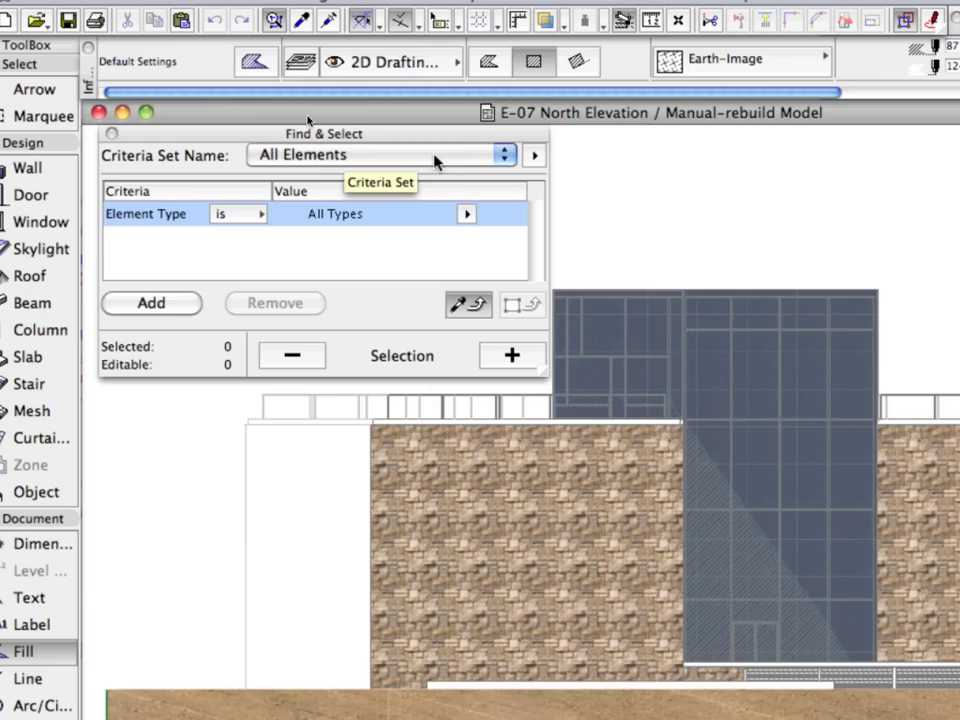
{"action": "left_click", "coordinate": [437, 157]}
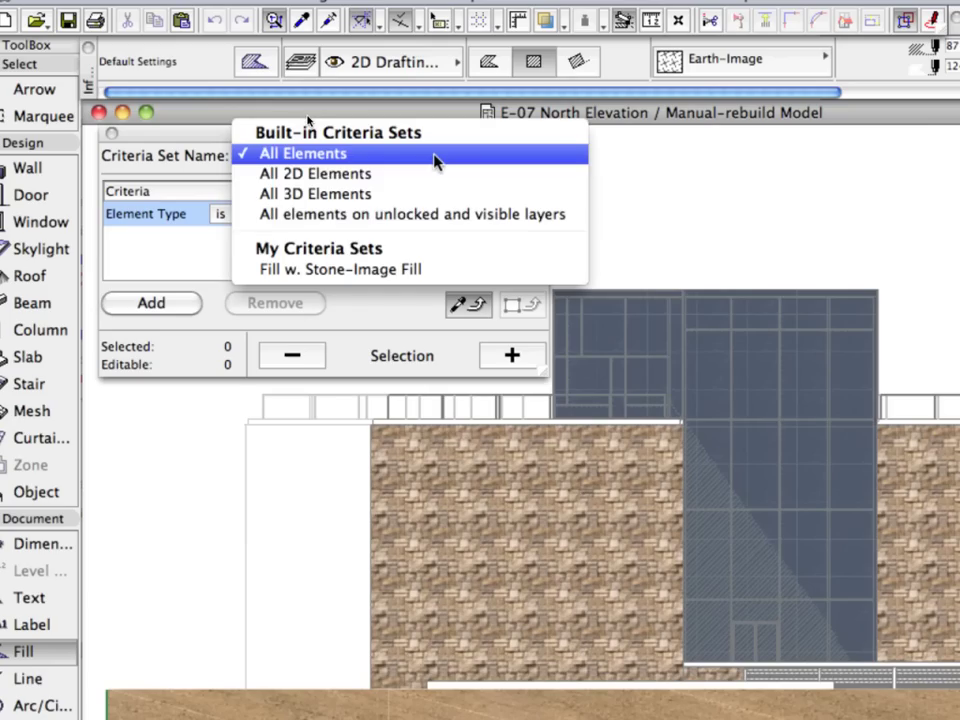
{"action": "left_click", "coordinate": [461, 270]}
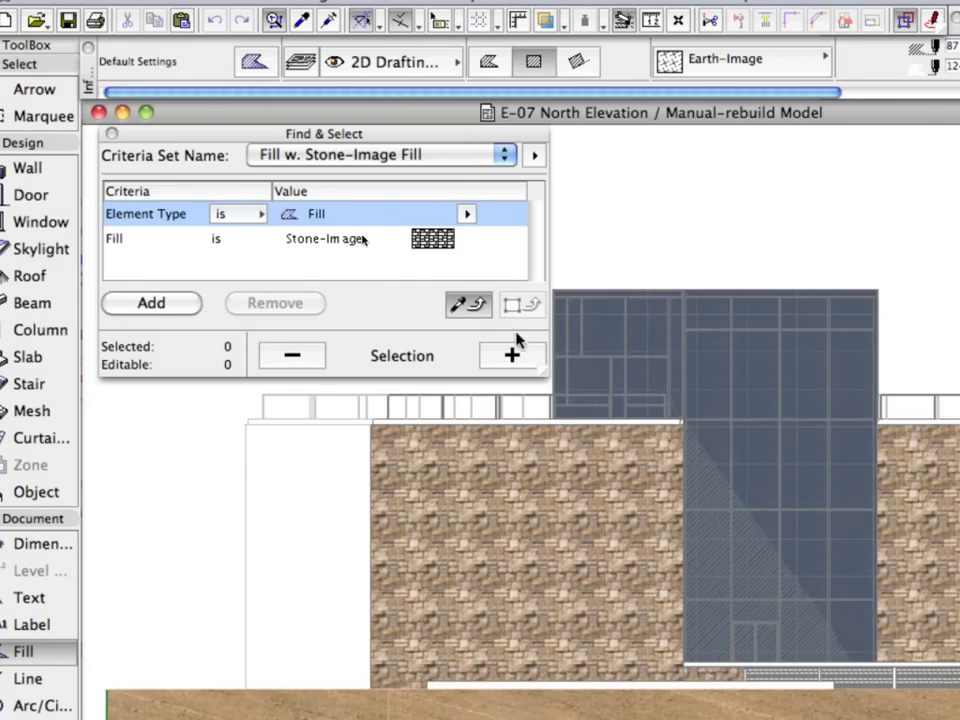
{"action": "left_click", "coordinate": [532, 362]}
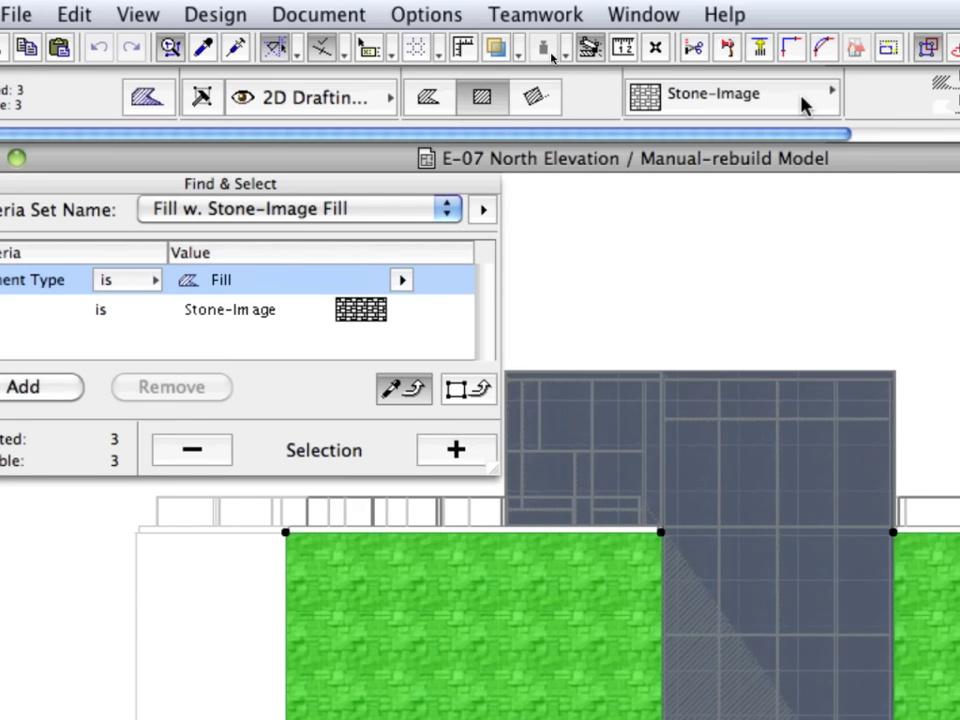
Step: Change the selected wall fills to Brown boards-Image and deselect them
{"action": "left_click", "coordinate": [801, 68]}
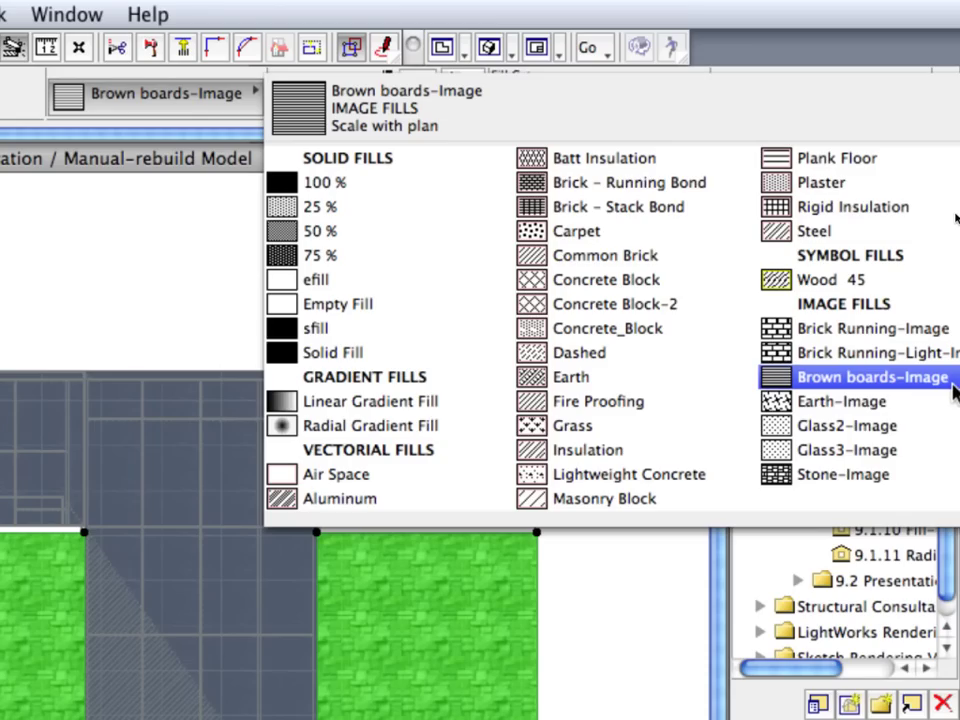
{"action": "left_click", "coordinate": [953, 386]}
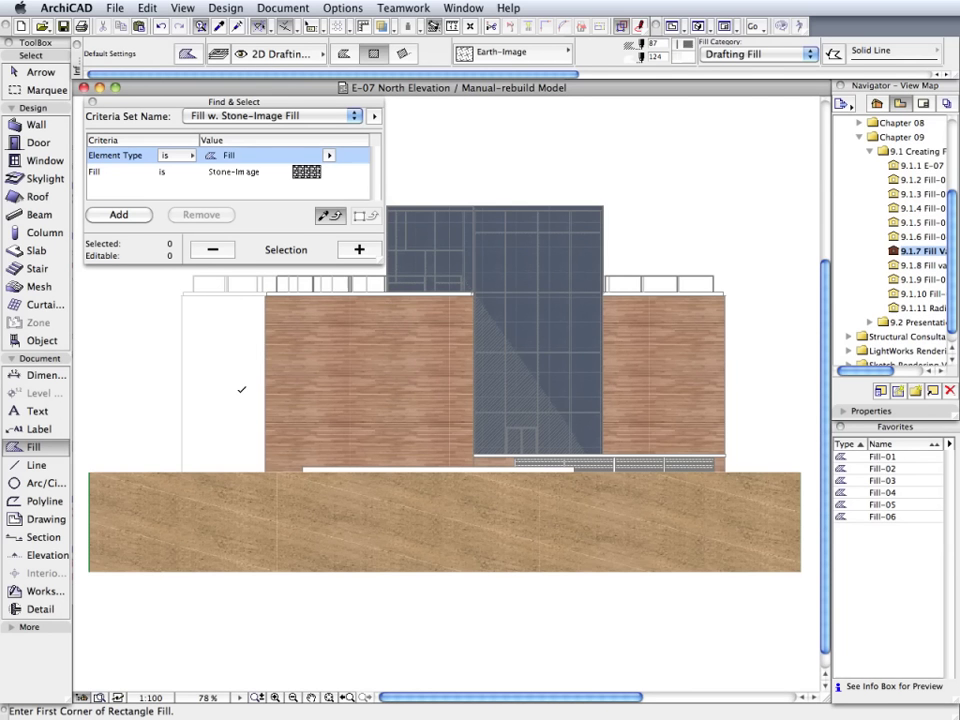
Step: Open the 9.1.8 Fill variation/2 view, change the Find & Select fill criterion to Brown boards-Image and select the matching fills
{"action": "scroll", "coordinate": [900, 277], "scroll_direction": "right", "scroll_amount": 2}
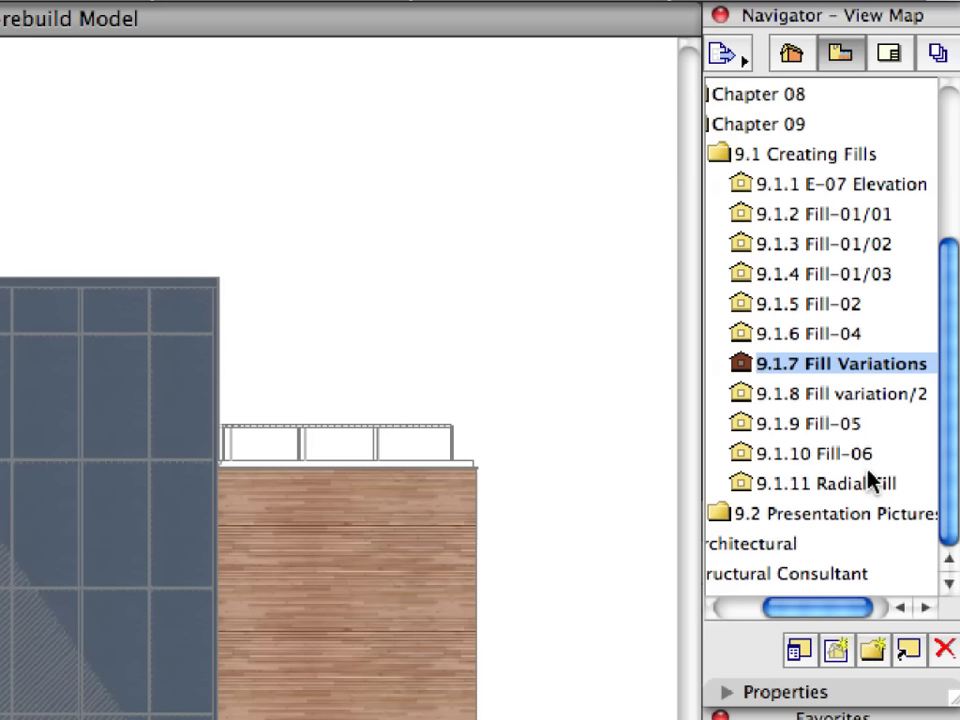
{"action": "left_click", "coordinate": [905, 265]}
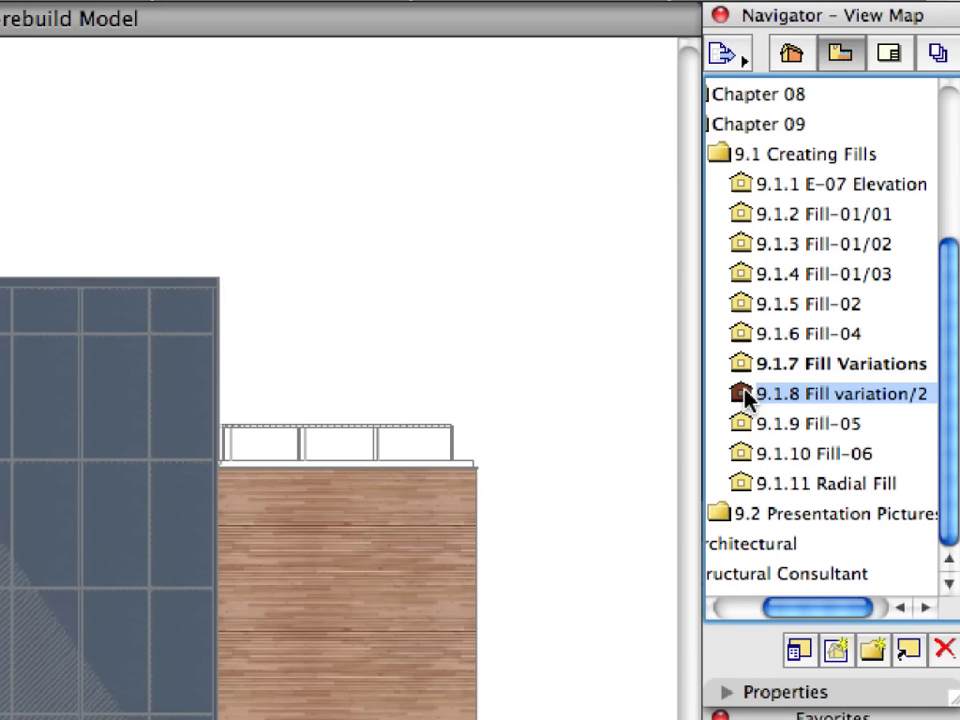
{"action": "double_click", "coordinate": [745, 395]}
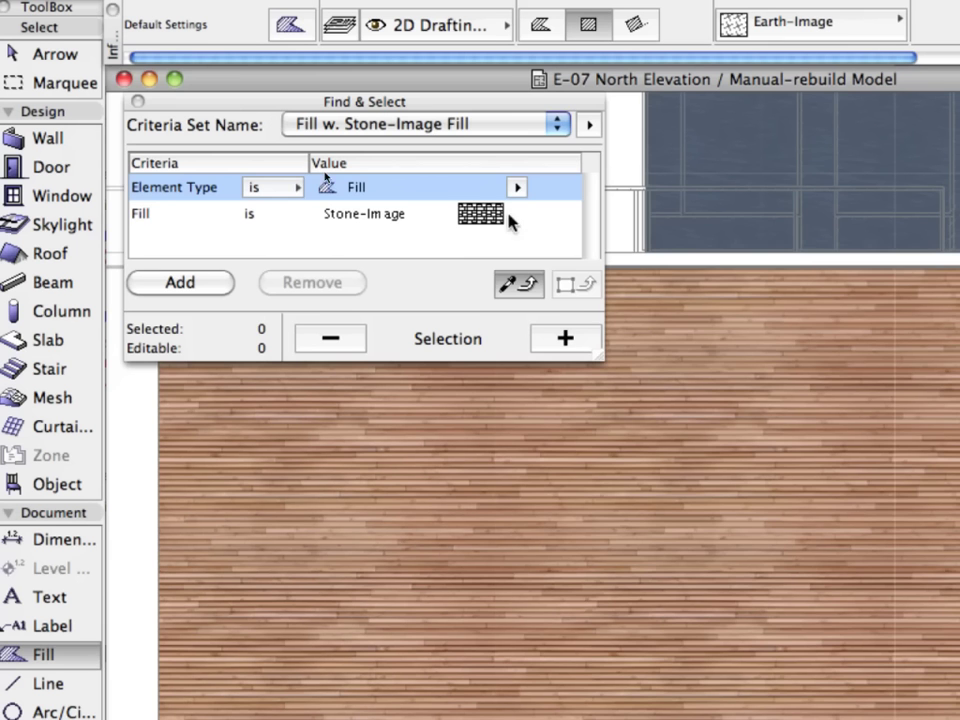
{"action": "left_click", "coordinate": [521, 219]}
{"action": "left_click", "coordinate": [521, 219]}
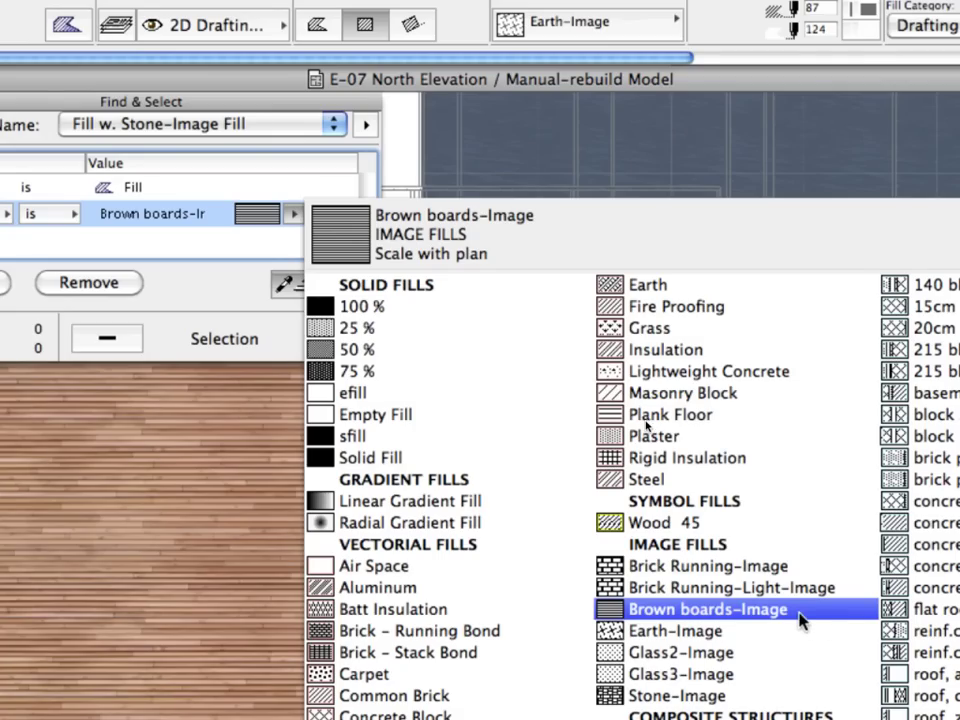
{"action": "left_click", "coordinate": [803, 614]}
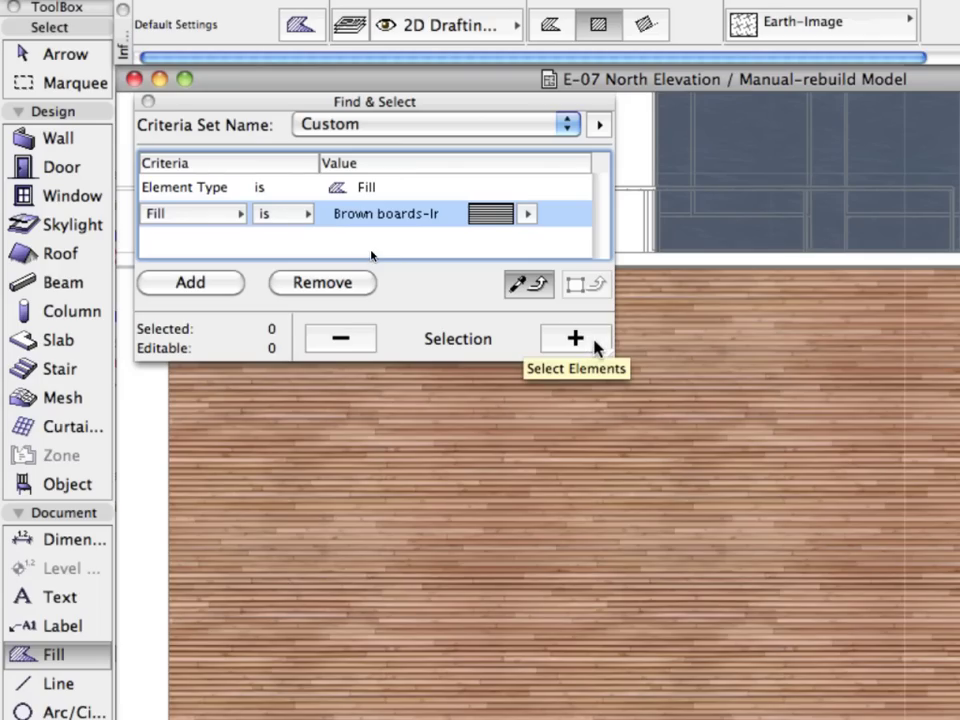
{"action": "left_click", "coordinate": [594, 343]}
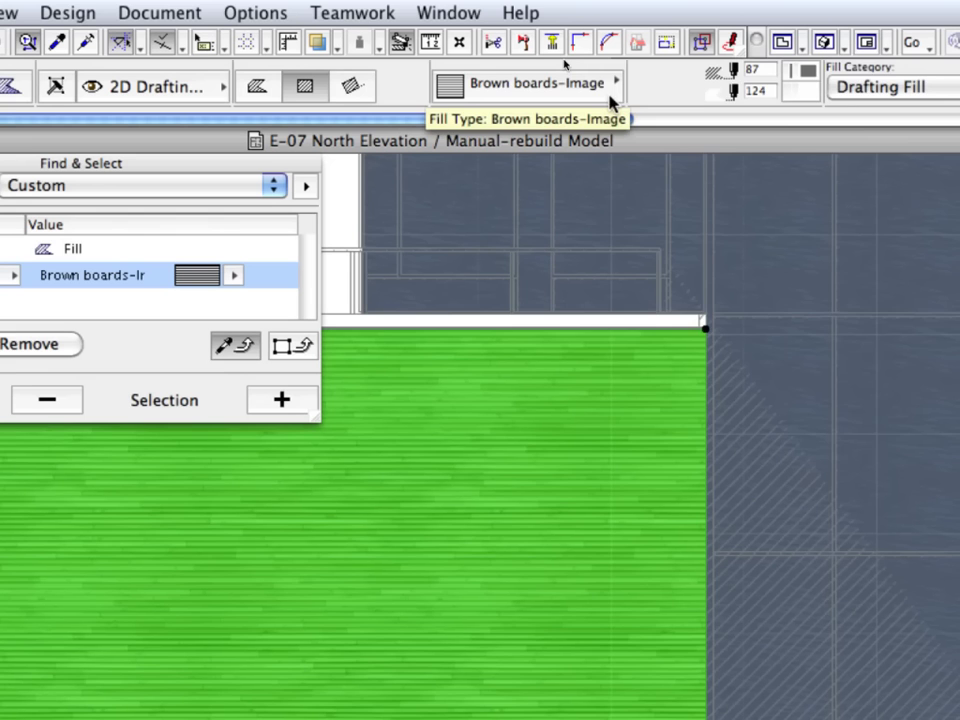
Step: Change the selected wall fills to Brick Running-Image, deselect them and close Find & Select
{"action": "left_click", "coordinate": [611, 95]}
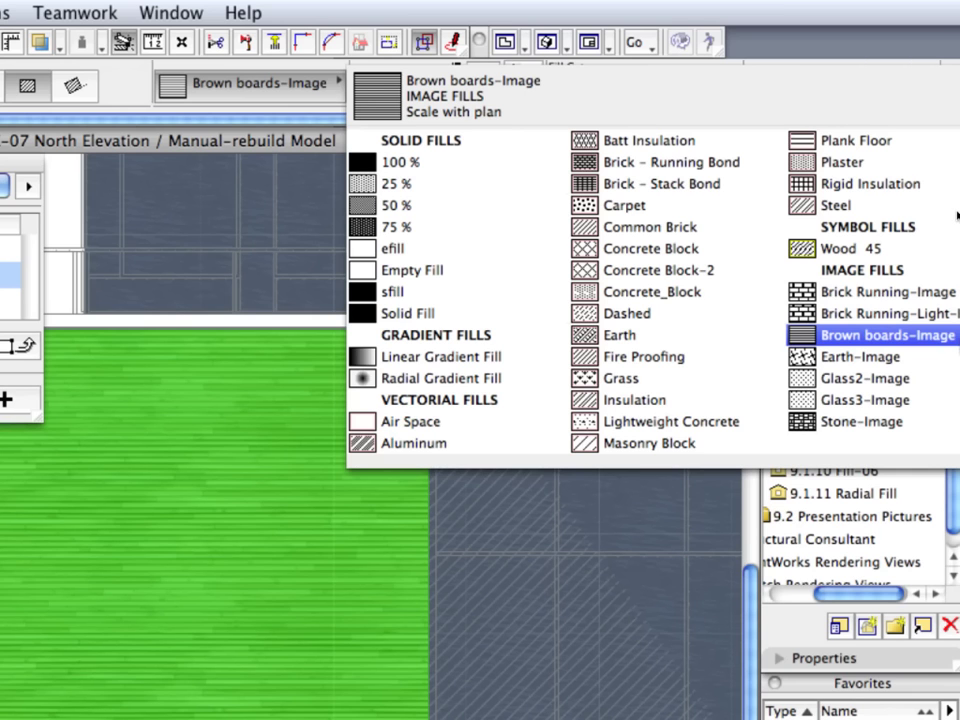
{"action": "left_click", "coordinate": [954, 300]}
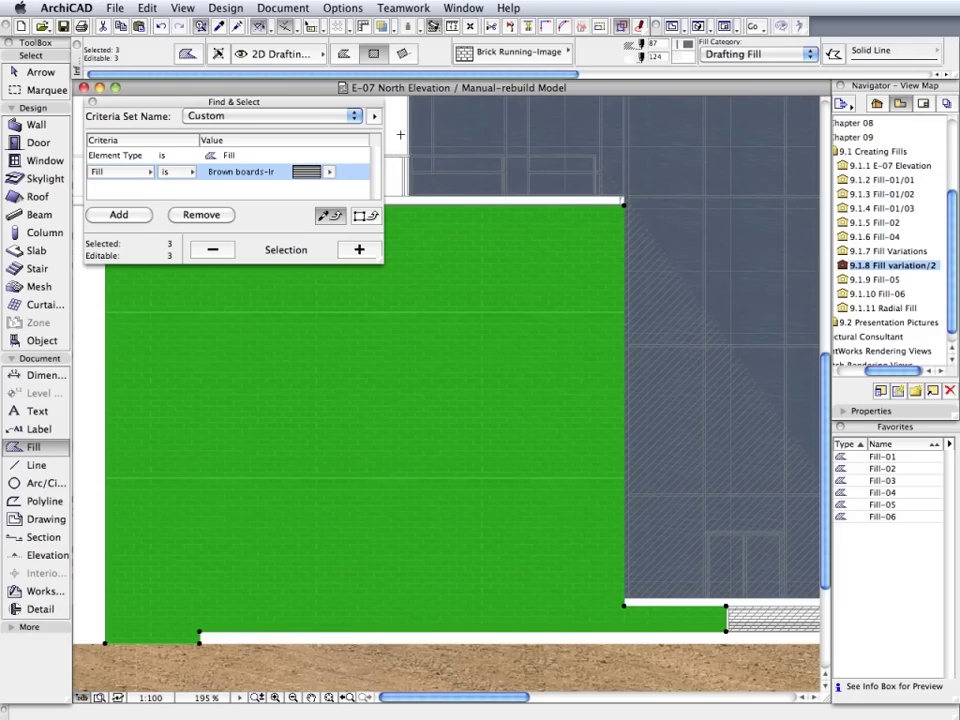
{"action": "key", "text": "Escape"}
{"action": "left_click", "coordinate": [92, 102]}
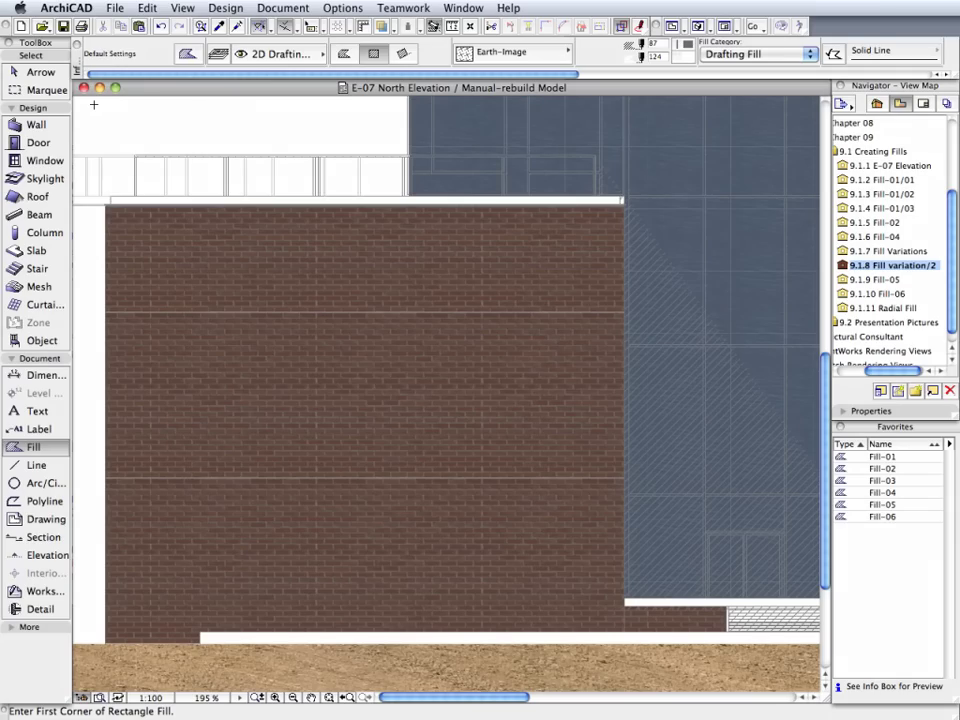
Step: Open the 9.1.9 Fill-05 view and draw a rectangular fill on the blank wall from 1.1 to 1.2 using the Fill-05 favorite
{"action": "left_click", "coordinate": [905, 280]}
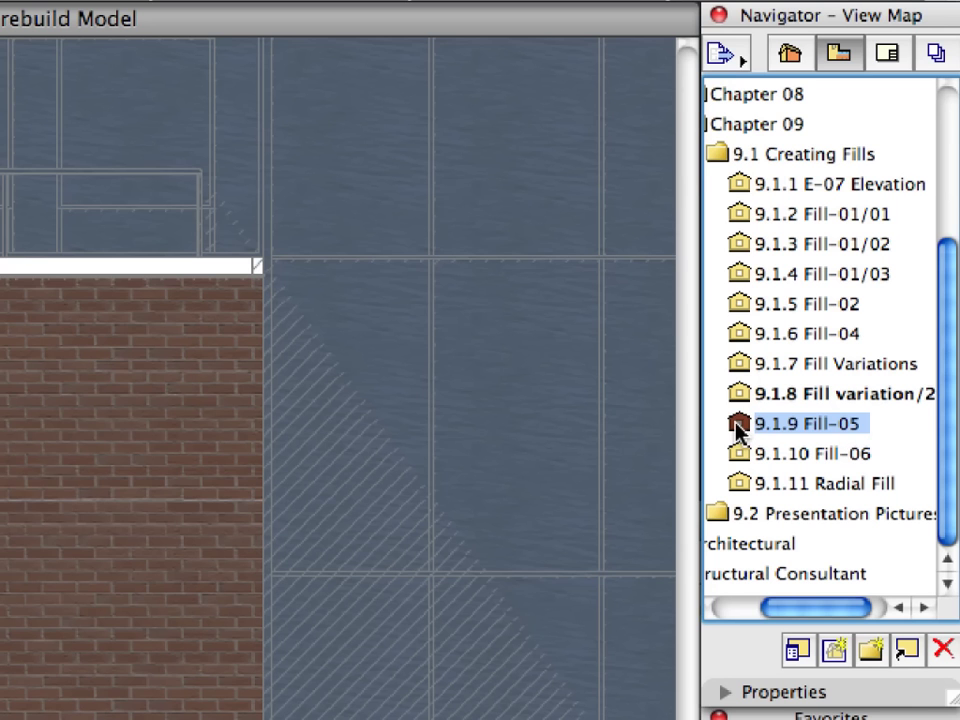
{"action": "double_click", "coordinate": [738, 426]}
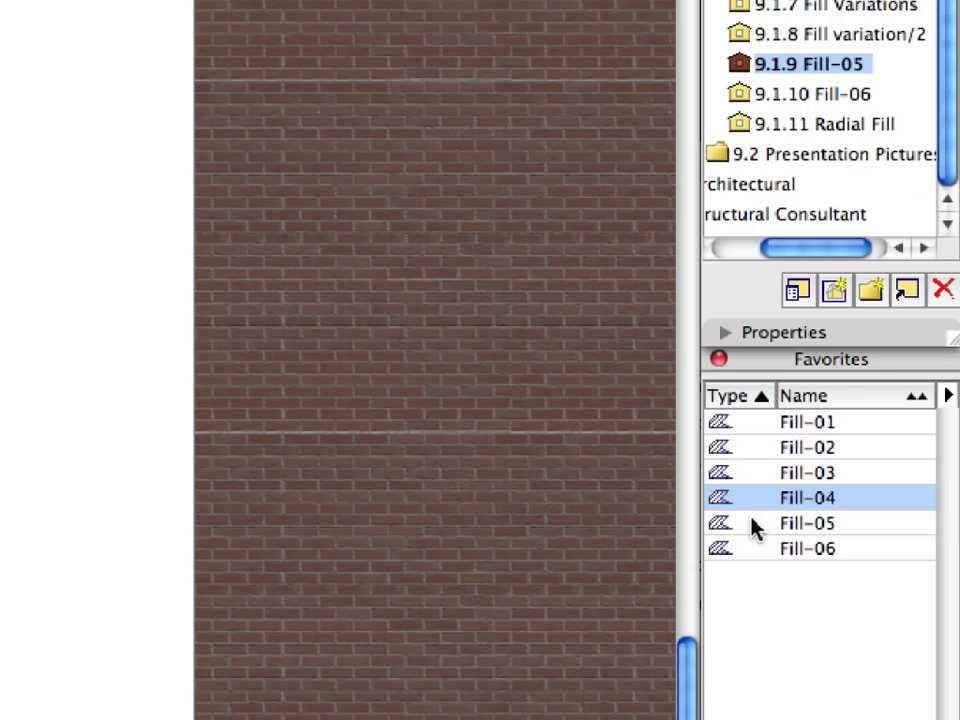
{"action": "left_click", "coordinate": [724, 528]}
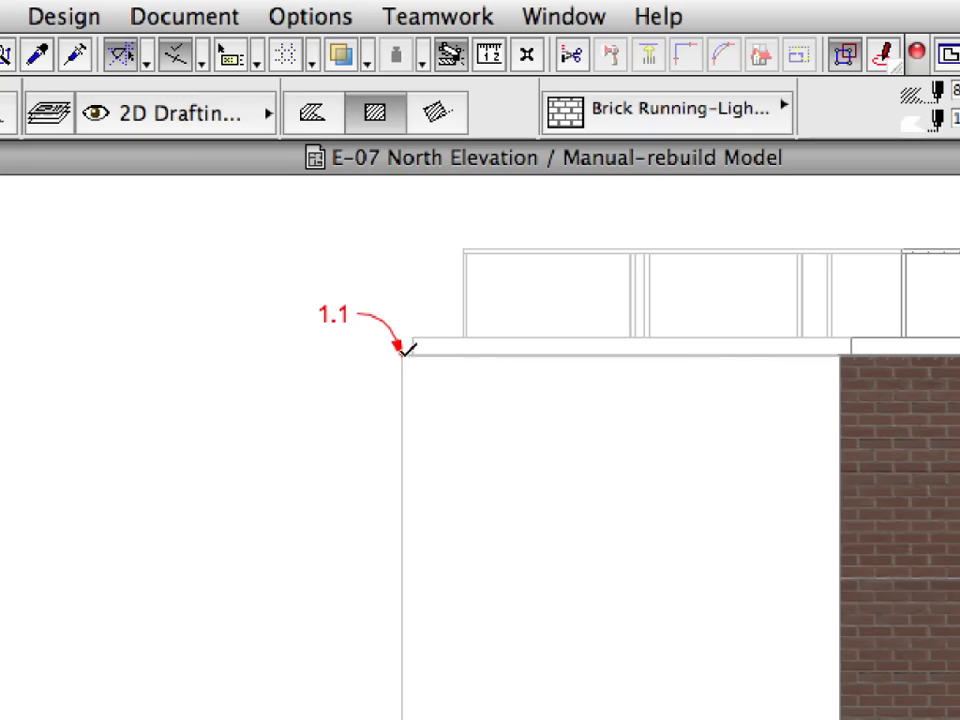
{"action": "left_click", "coordinate": [402, 356]}
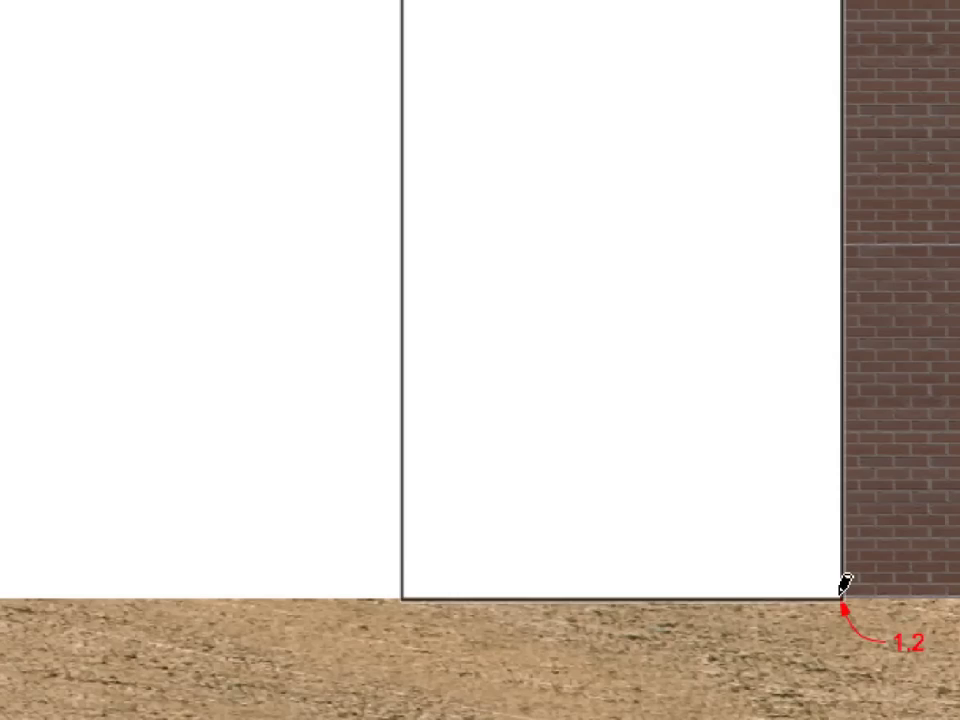
{"action": "left_click", "coordinate": [843, 585]}
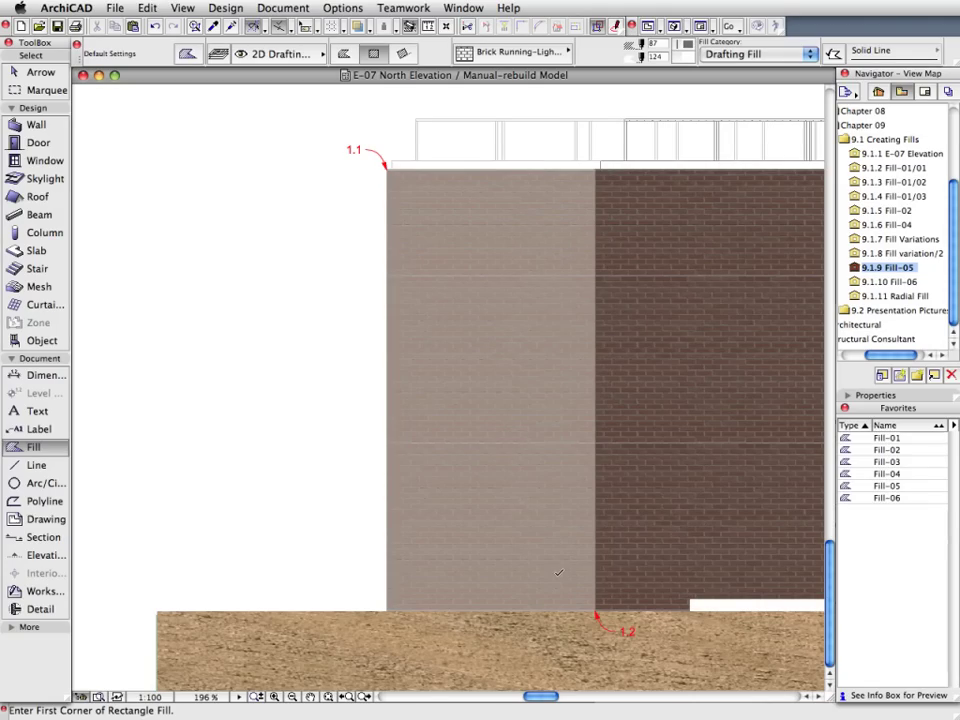
Step: Open the 9.1.10 Fill-06 view and draw a rectangular Radial Gradient Fill as sky behind the building from 1.1 to 1.2
{"action": "left_click", "coordinate": [855, 282]}
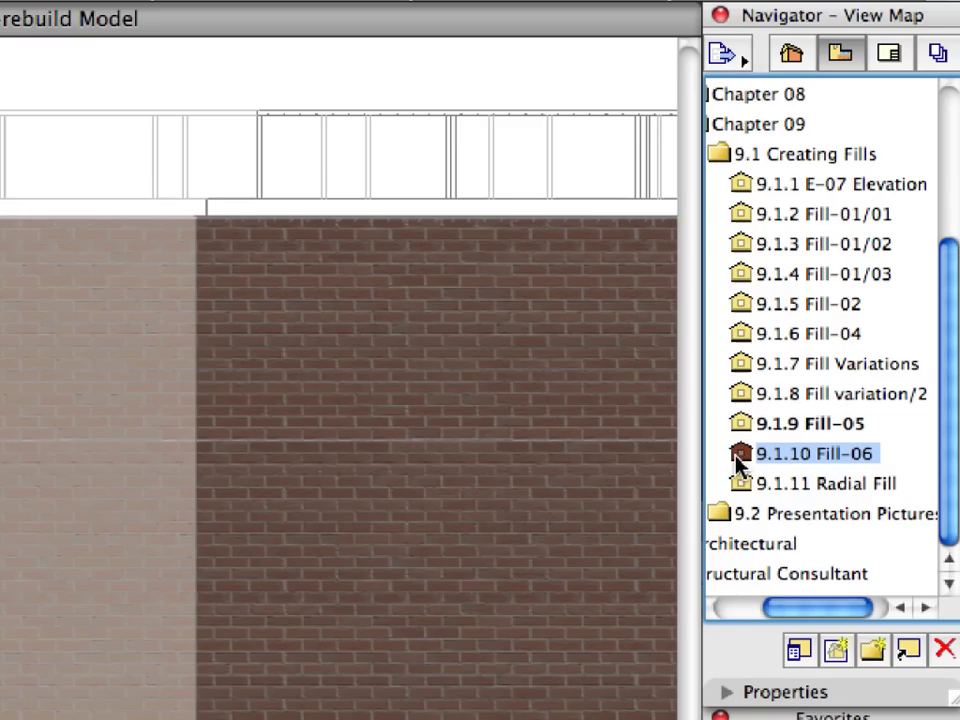
{"action": "double_click", "coordinate": [739, 458]}
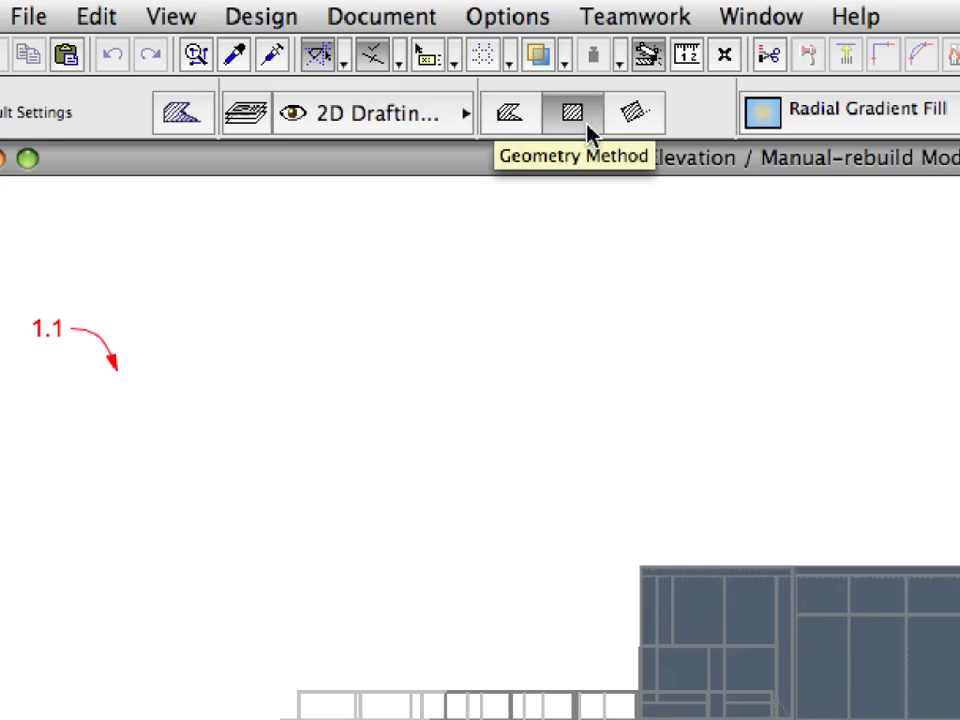
{"action": "left_click", "coordinate": [116, 372]}
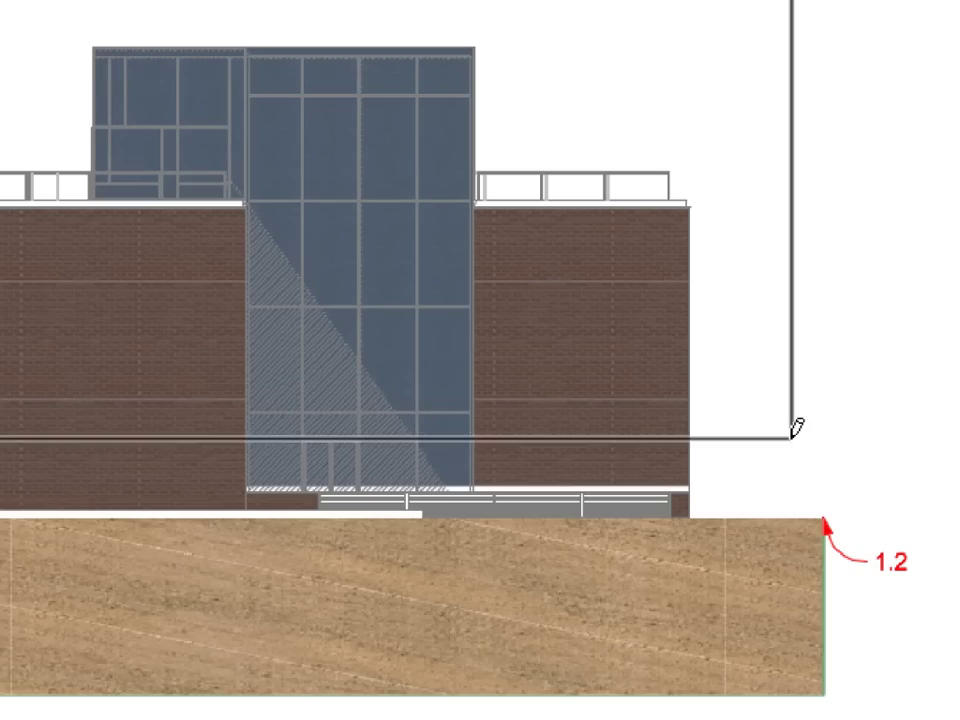
{"action": "left_click", "coordinate": [824, 512]}
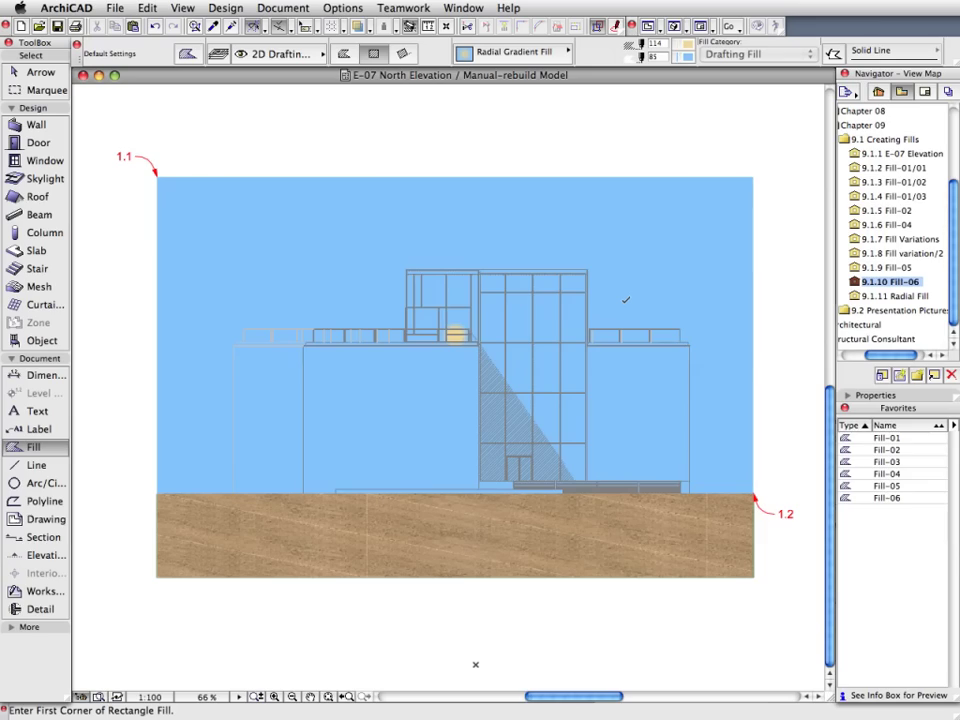
Step: Select the radial gradient sky fill, enlarge its outer and then its inner gradient circle around the centre, and deselect it
{"action": "left_click", "coordinate": [345, 306]}
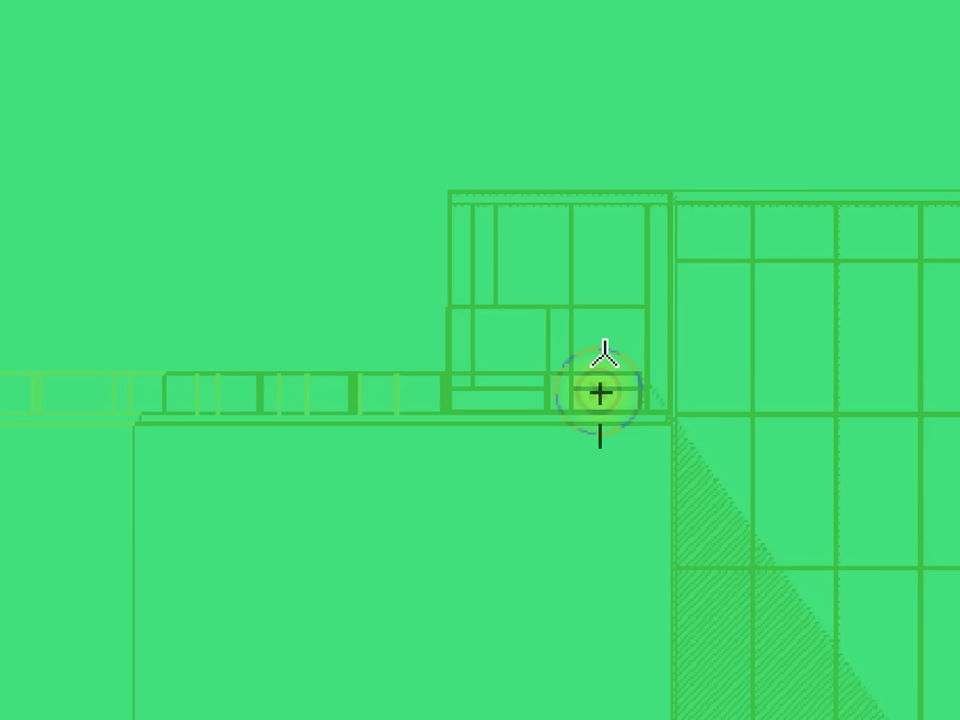
{"action": "left_click", "coordinate": [604, 352]}
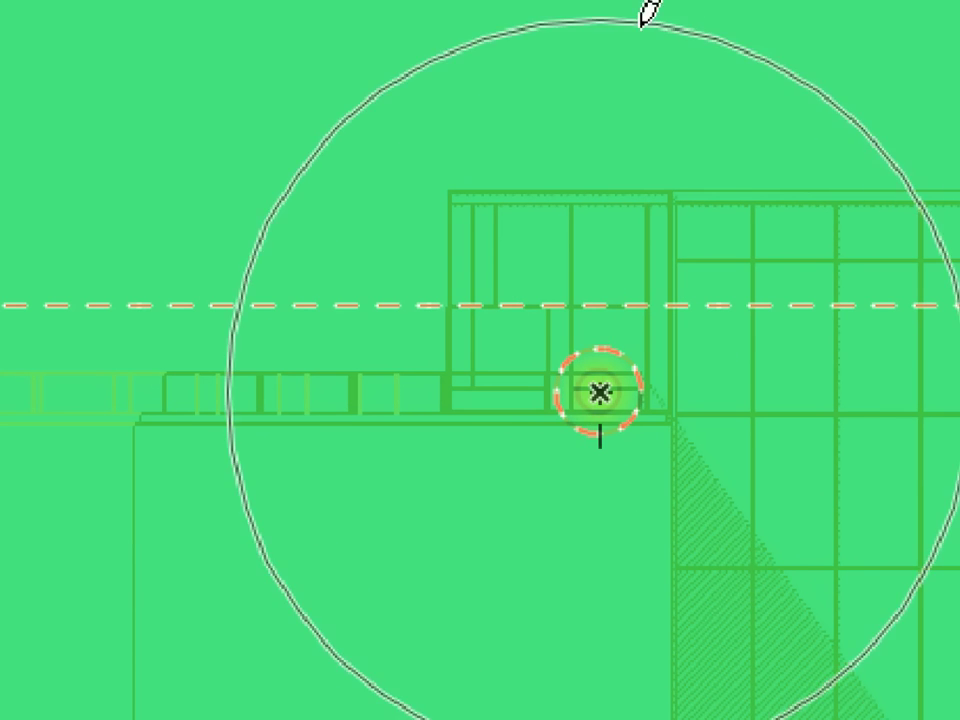
{"action": "left_click", "coordinate": [420, 72]}
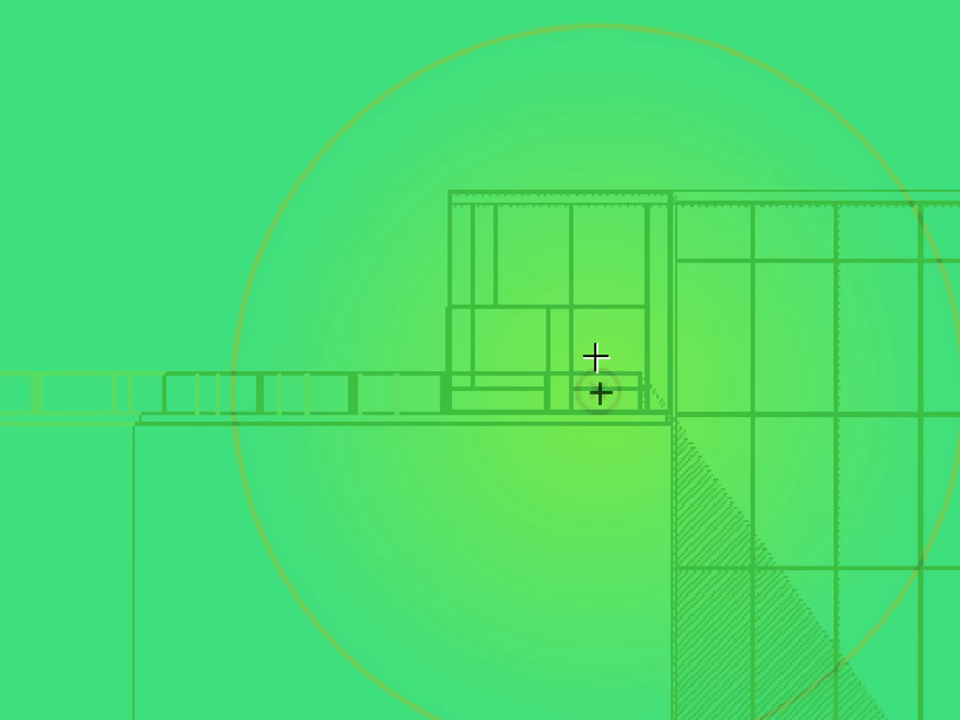
{"action": "left_click", "coordinate": [596, 362]}
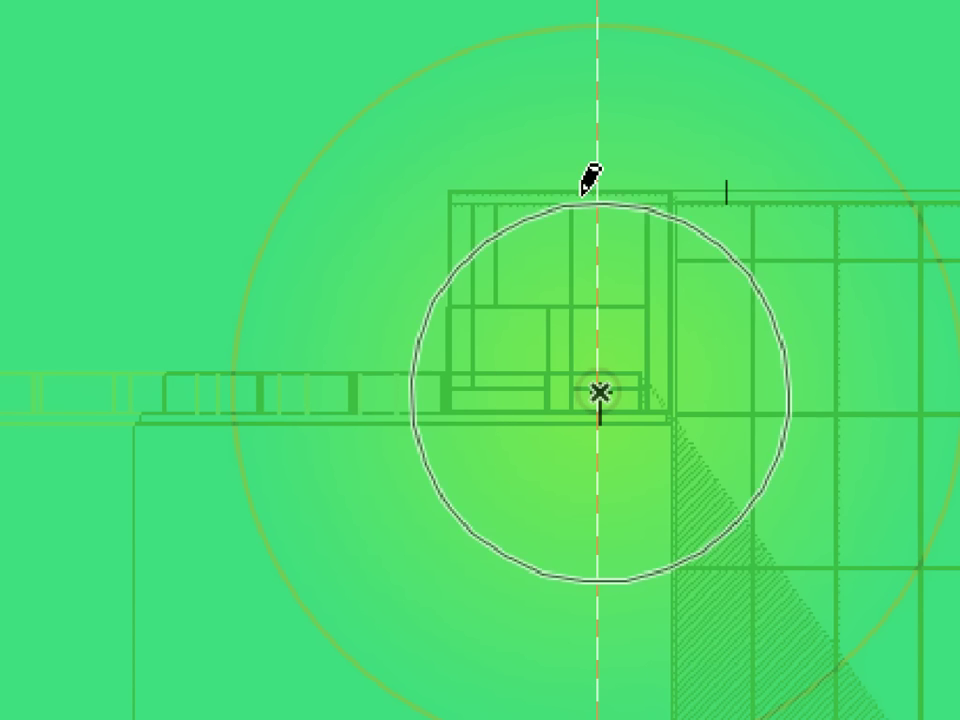
{"action": "left_click", "coordinate": [575, 147]}
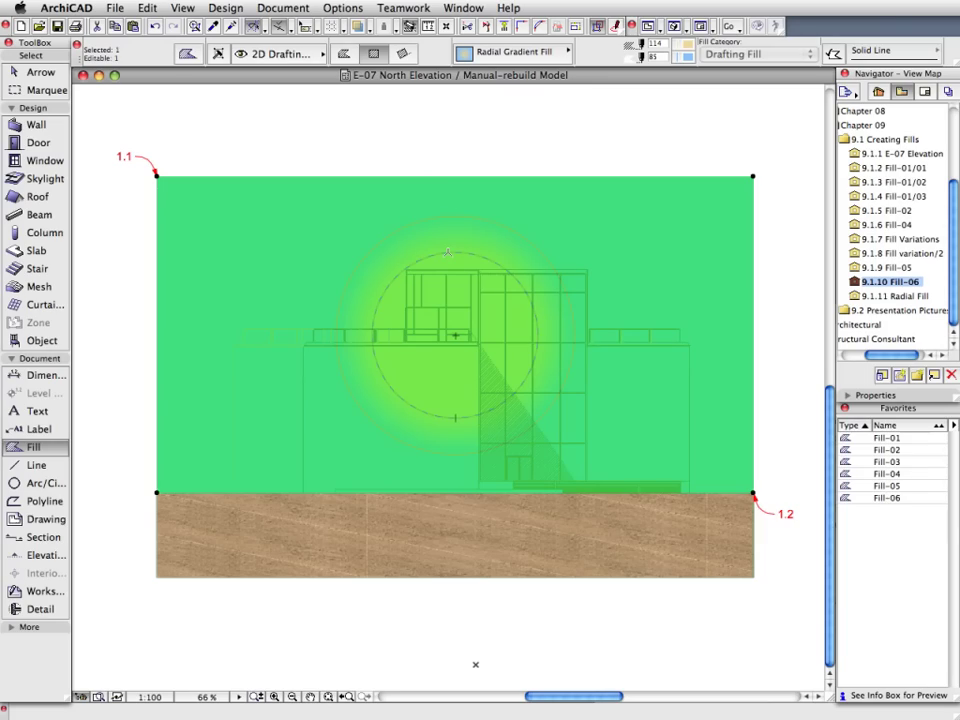
{"action": "key", "text": "Escape"}
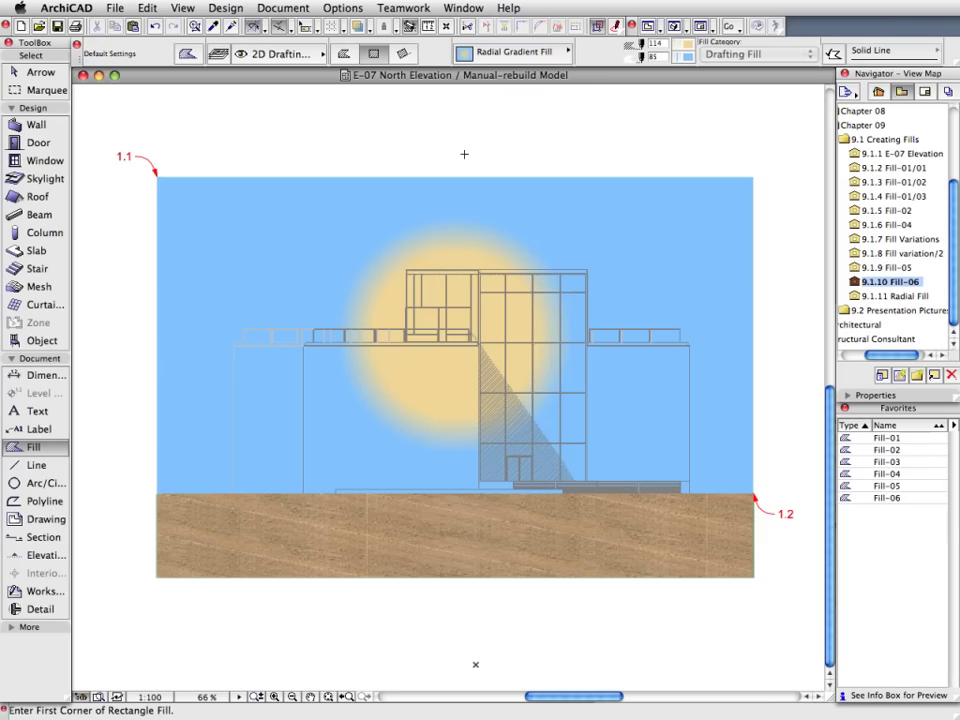
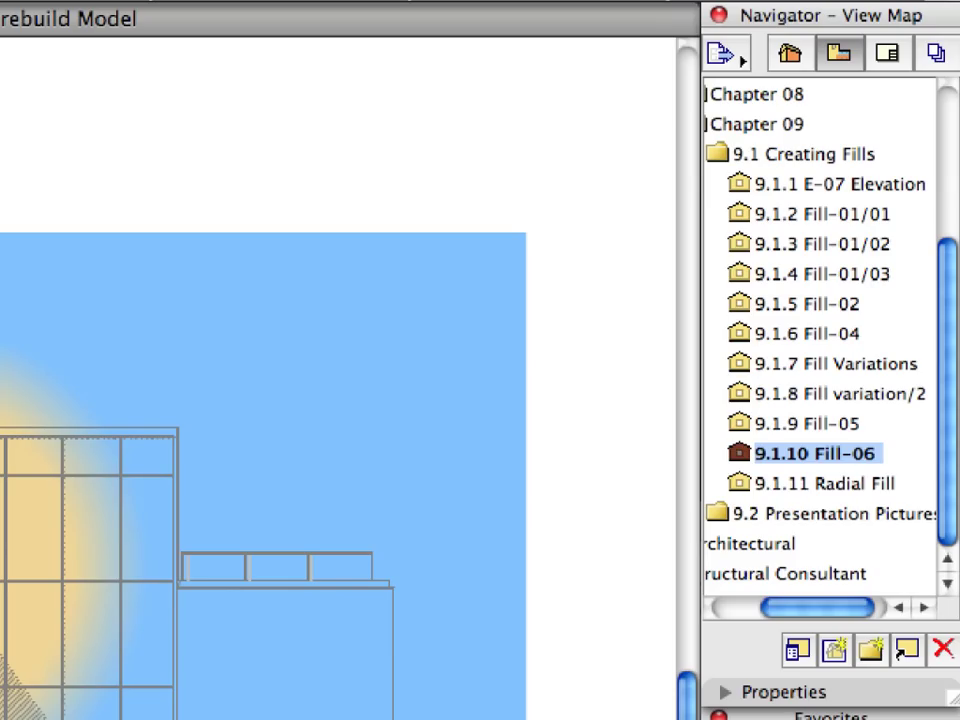
Step: Open the 9.1.11 Radial Fill view, select the radial gradient sky fill, and move its gradient centre from 1.1 to 1.2
{"action": "left_click", "coordinate": [756, 485]}
{"action": "double_click", "coordinate": [742, 486]}
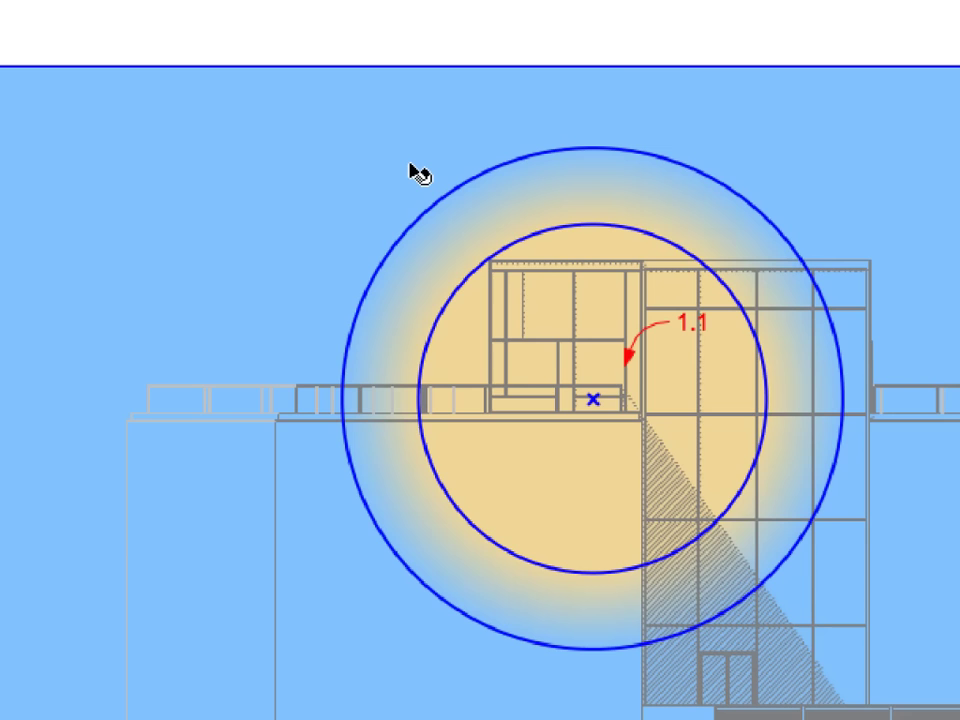
{"action": "left_click", "coordinate": [411, 165]}
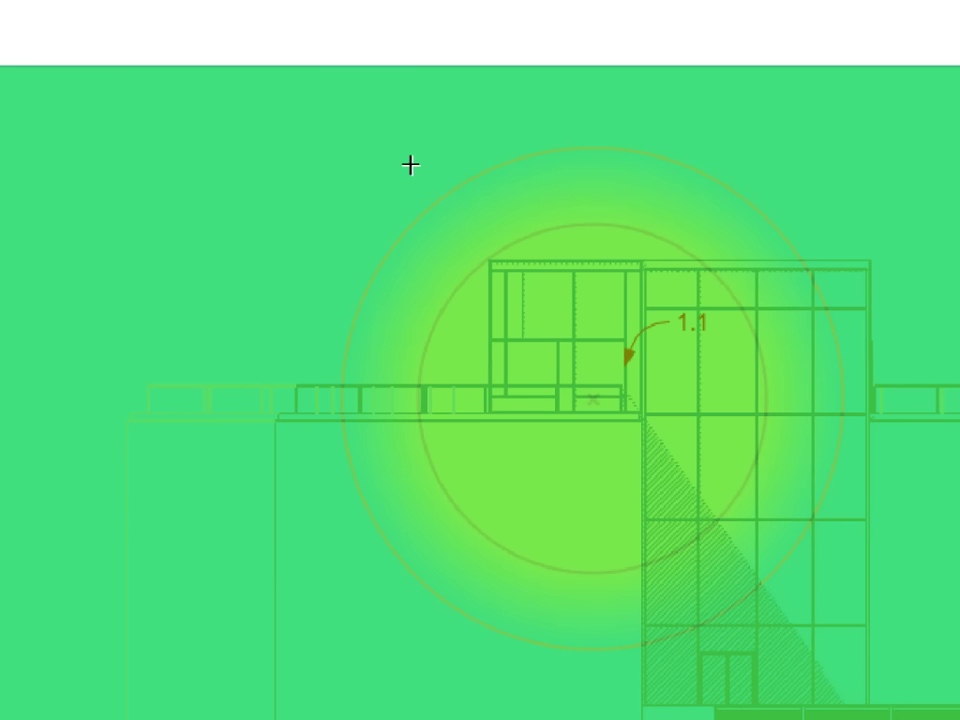
{"action": "left_click", "coordinate": [594, 402]}
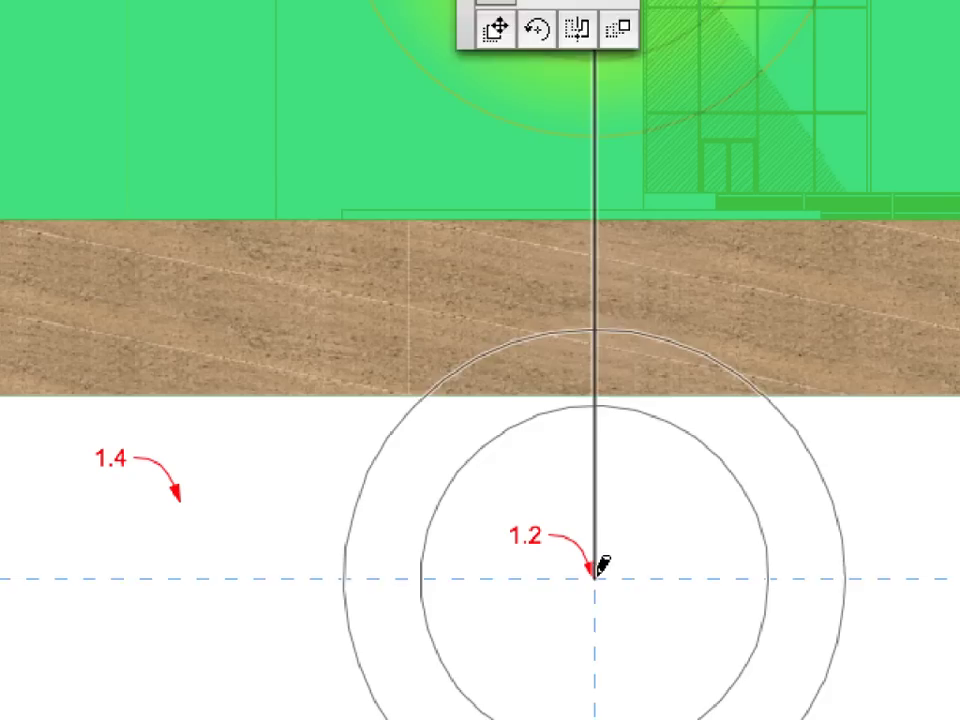
{"action": "left_click", "coordinate": [596, 576]}
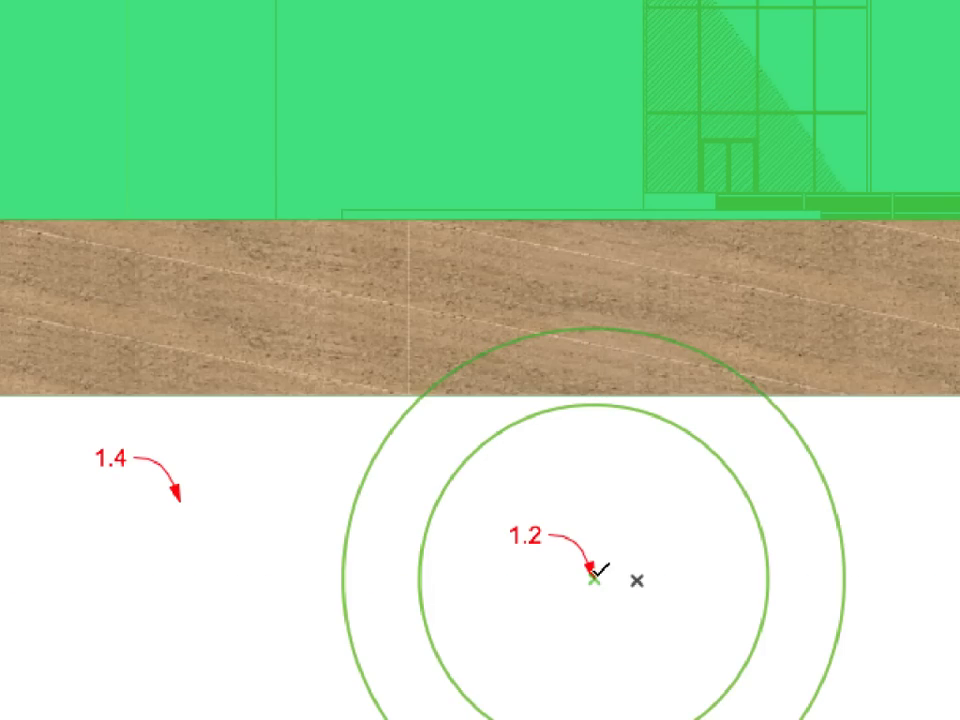
Step: Enlarge the sky fill's outer gradient circle, and enlarge its inner gradient circle to point 1.4
{"action": "left_click", "coordinate": [350, 500]}
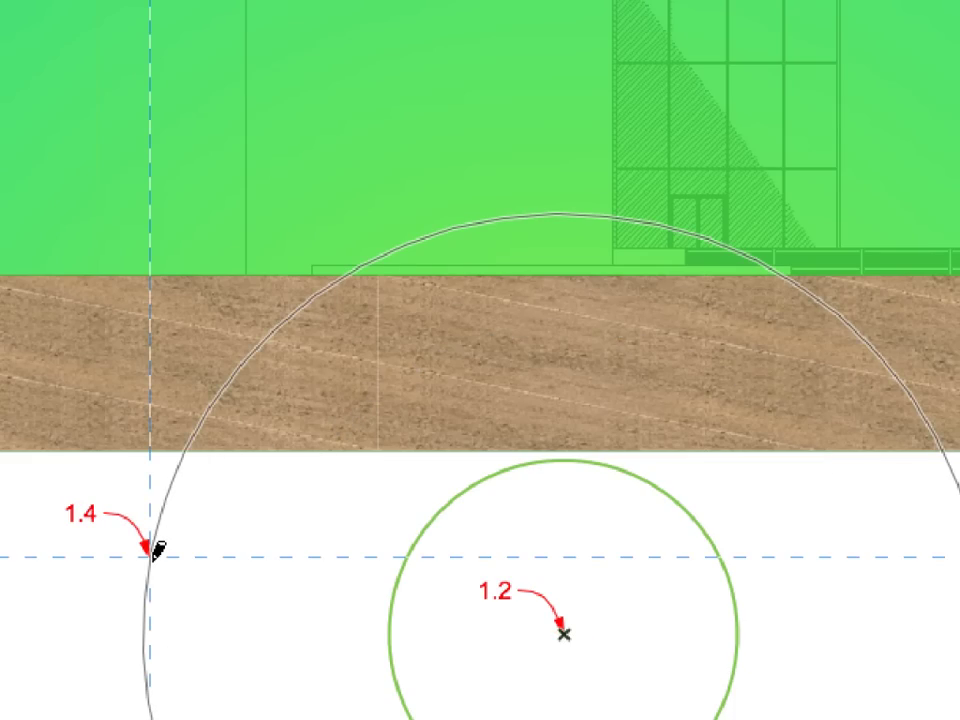
{"action": "left_click", "coordinate": [153, 551]}
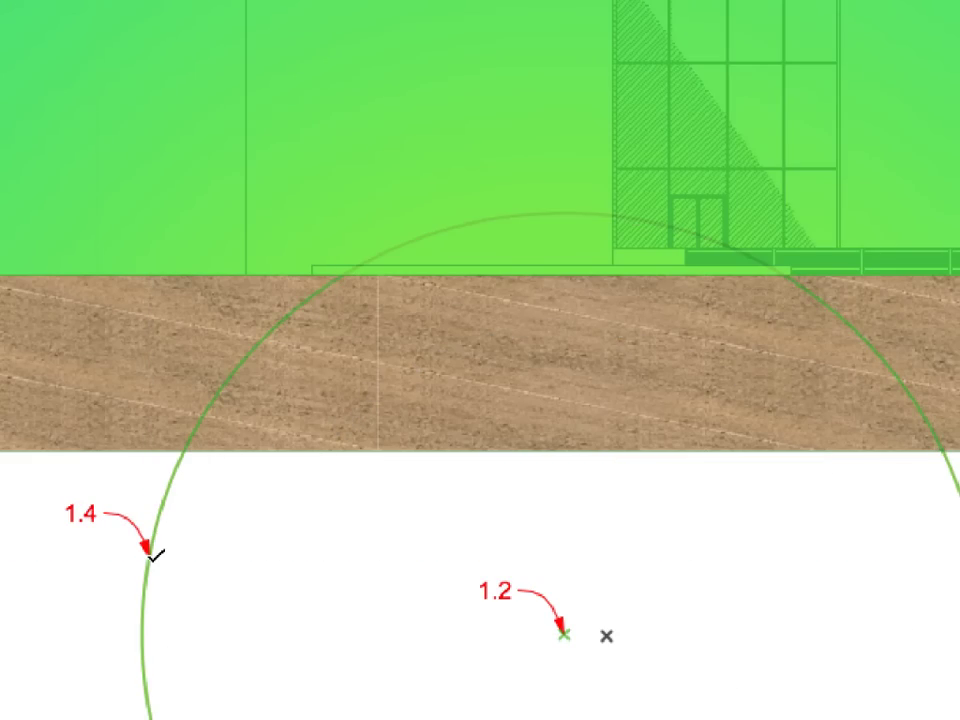